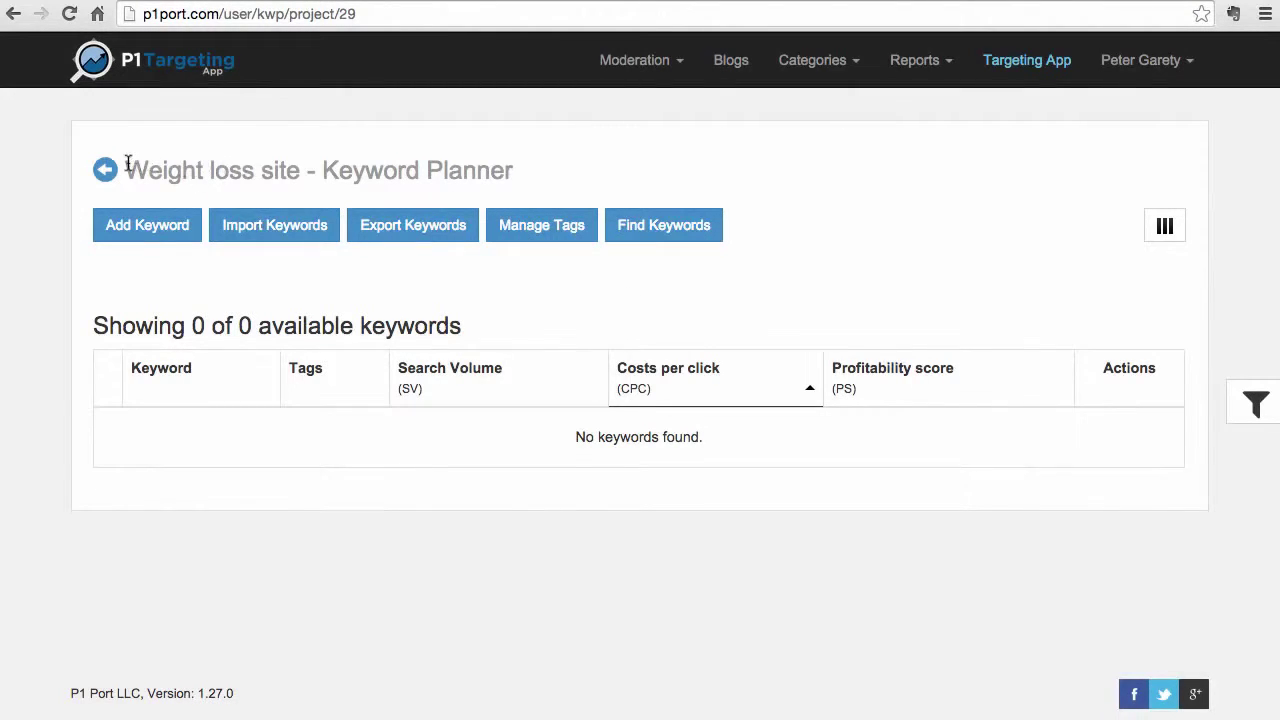
# Start a keyword search for the weight loss site and add the targeting idea "weight loss" with a new "weight loss" tag.
pyautogui.moveTo(126, 163); pyautogui.dragTo(617, 163)
pyautogui.click(606, 162)
pyautogui.click(654, 235)
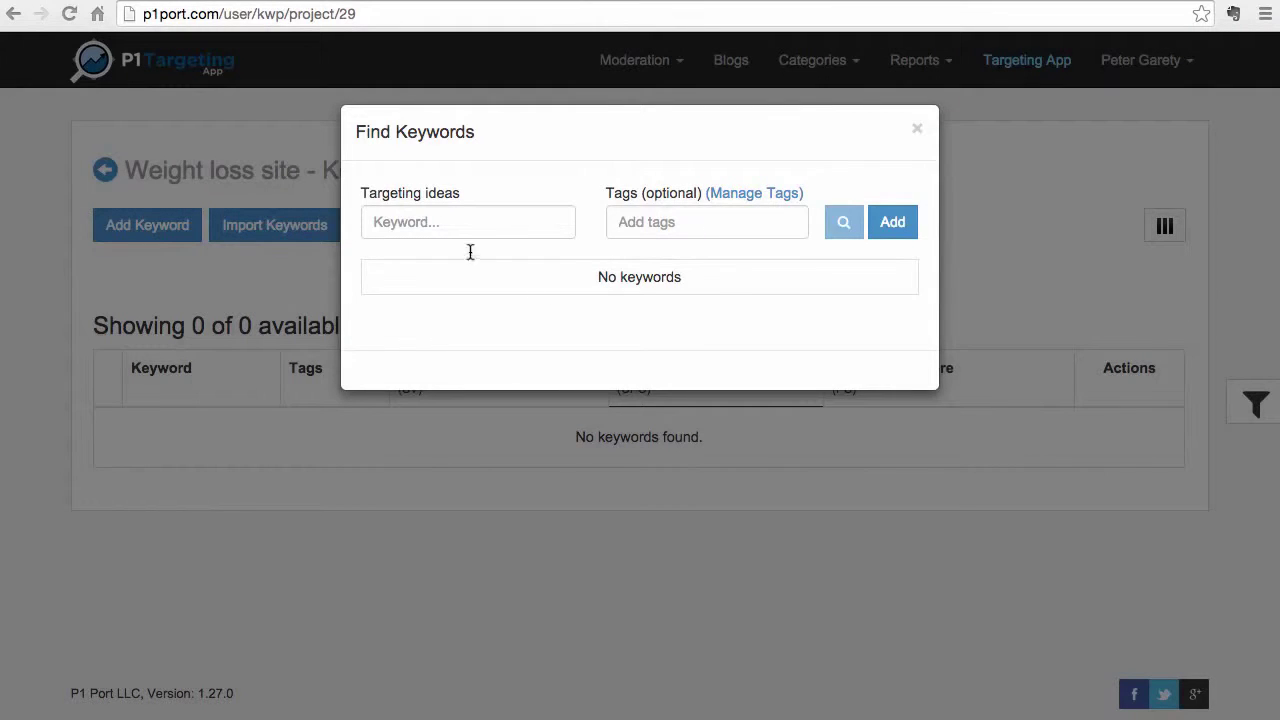
pyautogui.click(540, 220)
pyautogui.write('weight loss')
pyautogui.click(657, 220)
pyautogui.write('weight loss')
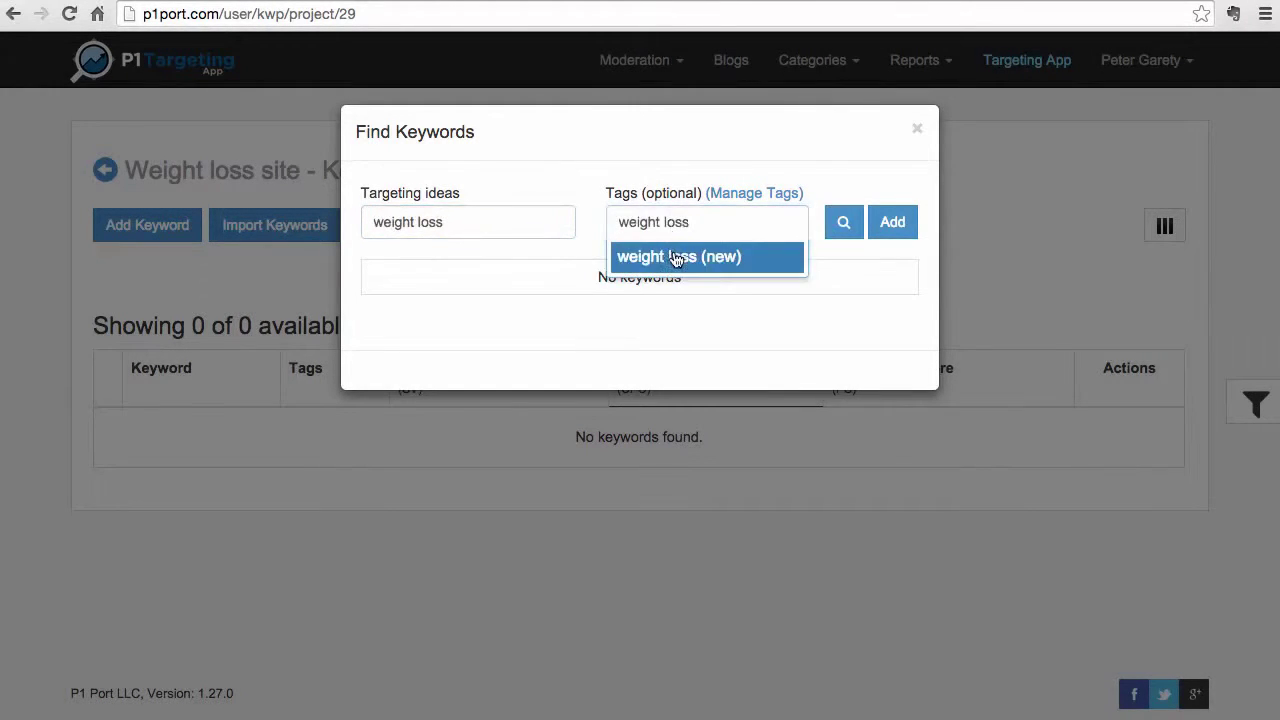
pyautogui.click(677, 258)
pyautogui.click(888, 228)
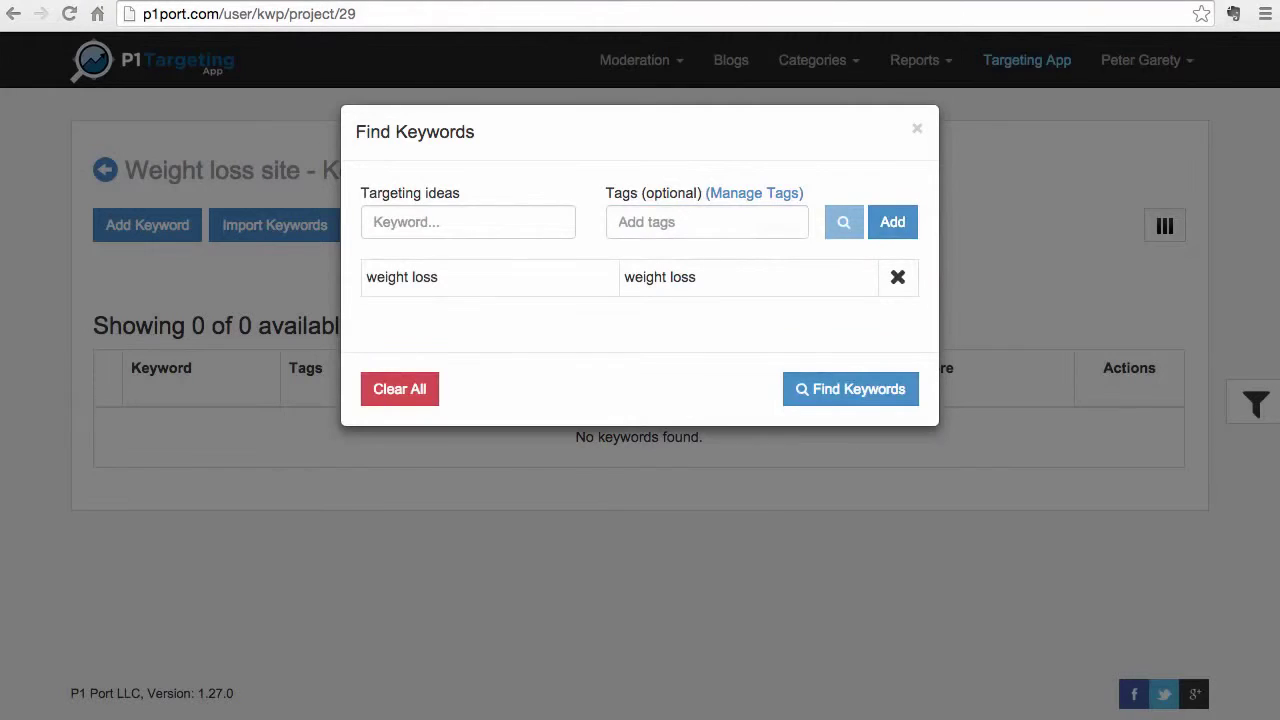
# Add the targeting idea "lose weight" with a new "lose weight" tag to the search list.
pyautogui.click(479, 224)
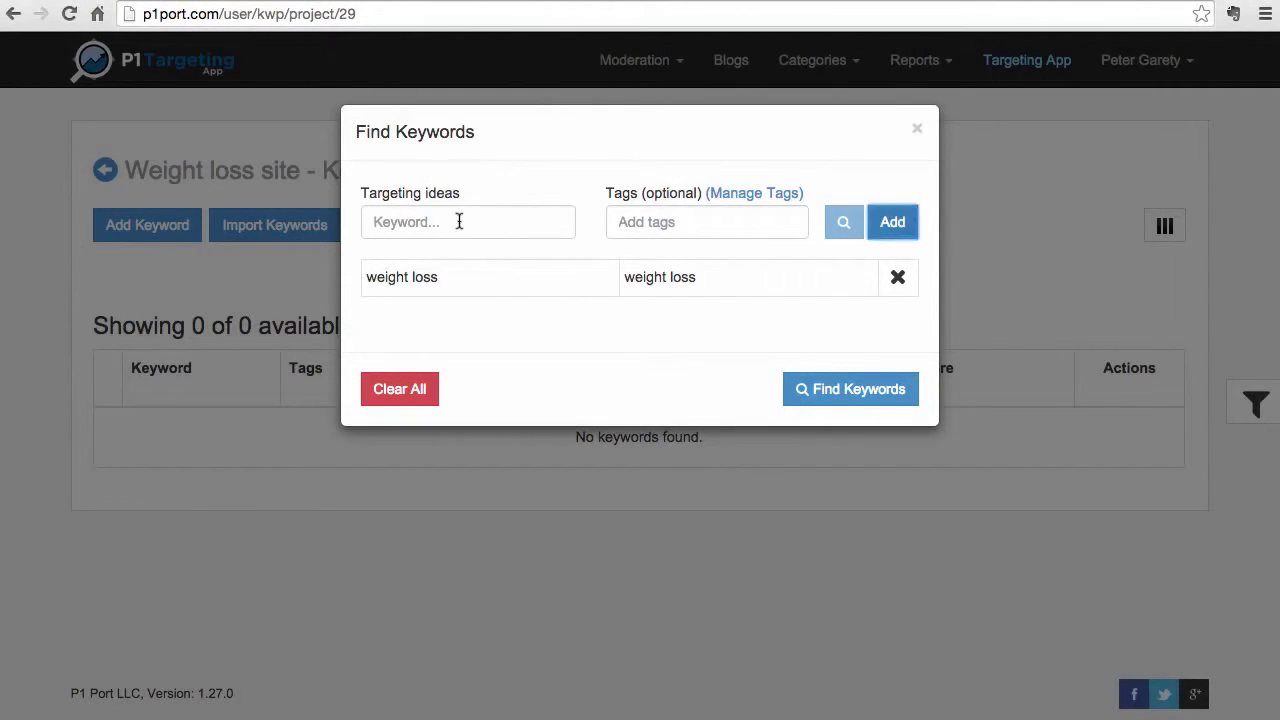
pyautogui.write('lose weight')
pyautogui.click(649, 220)
pyautogui.write('lose weight')
pyautogui.click(707, 256)
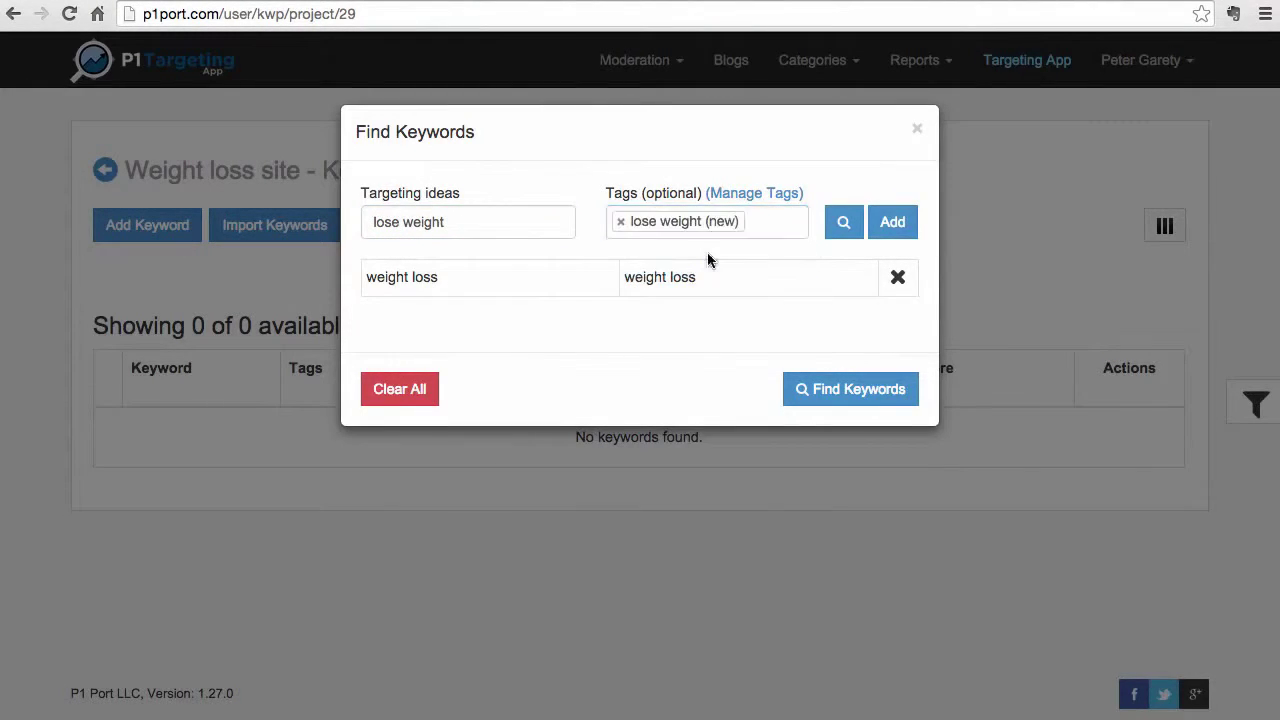
pyautogui.click(898, 235)
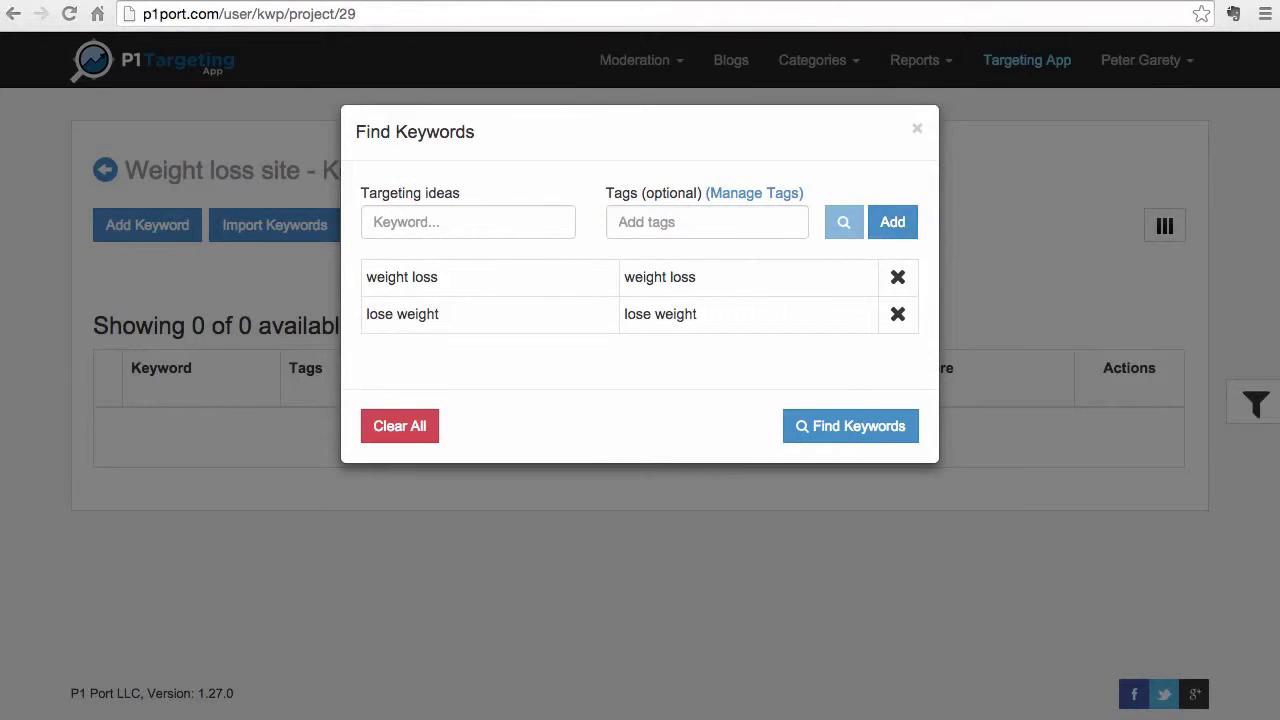
# Add the targeting idea "fat burner" with a new "fat burner" tag to the search list.
pyautogui.click(445, 222)
pyautogui.write('fat burner')
pyautogui.click(668, 228)
pyautogui.write('fat burner')
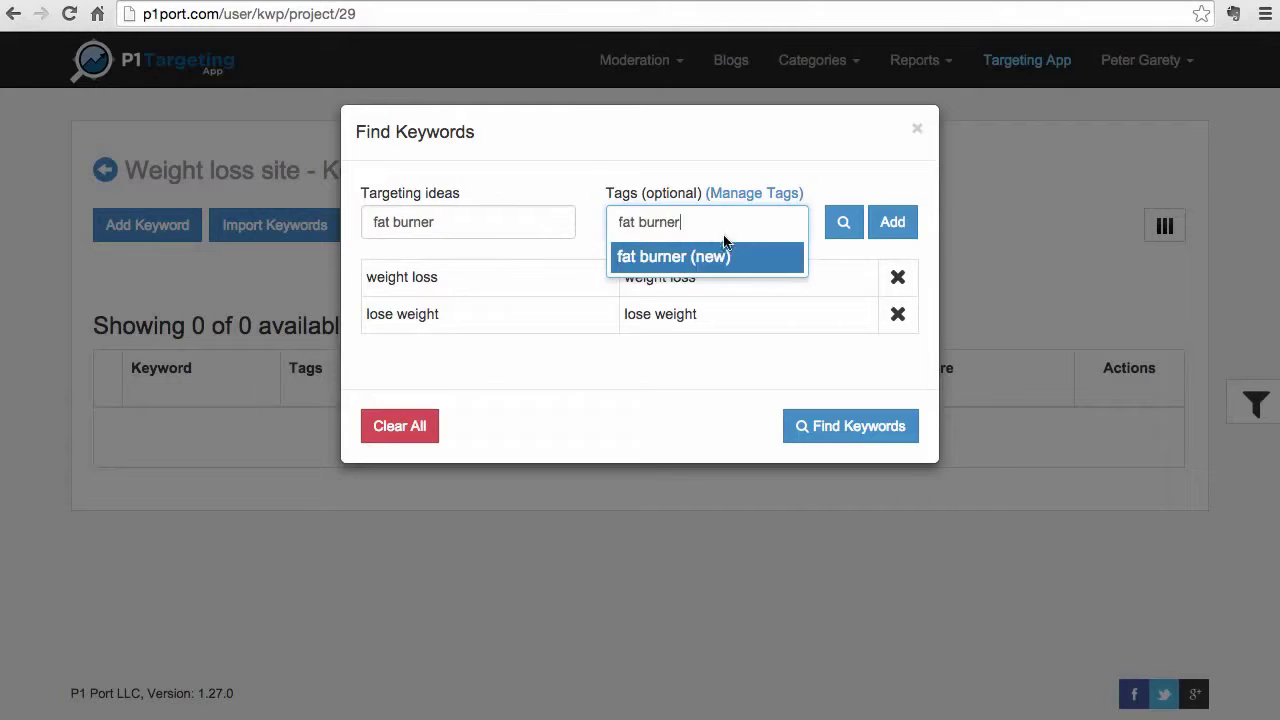
pyautogui.click(703, 257)
pyautogui.click(891, 236)
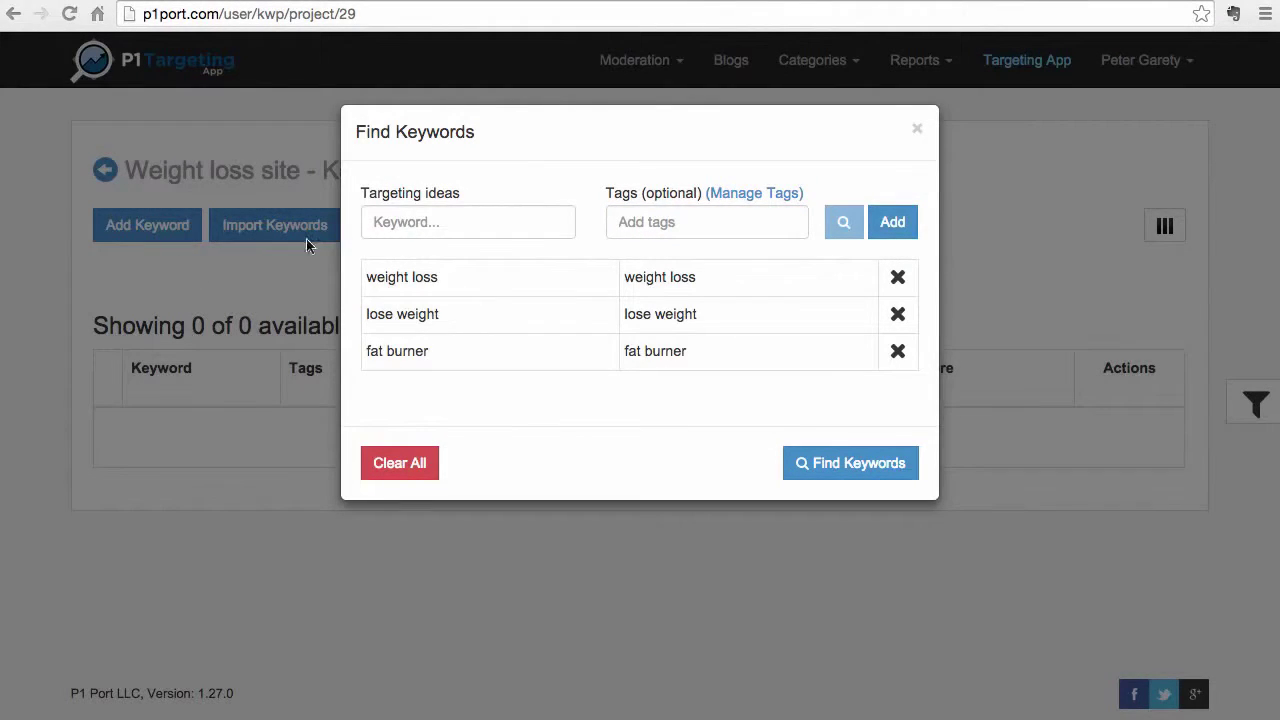
# Add the targeting idea "belly fat" with a new "belly fat" tag to the search list.
pyautogui.click(395, 228)
pyautogui.write('belly fat')
pyautogui.click(657, 235)
pyautogui.write('belly fat')
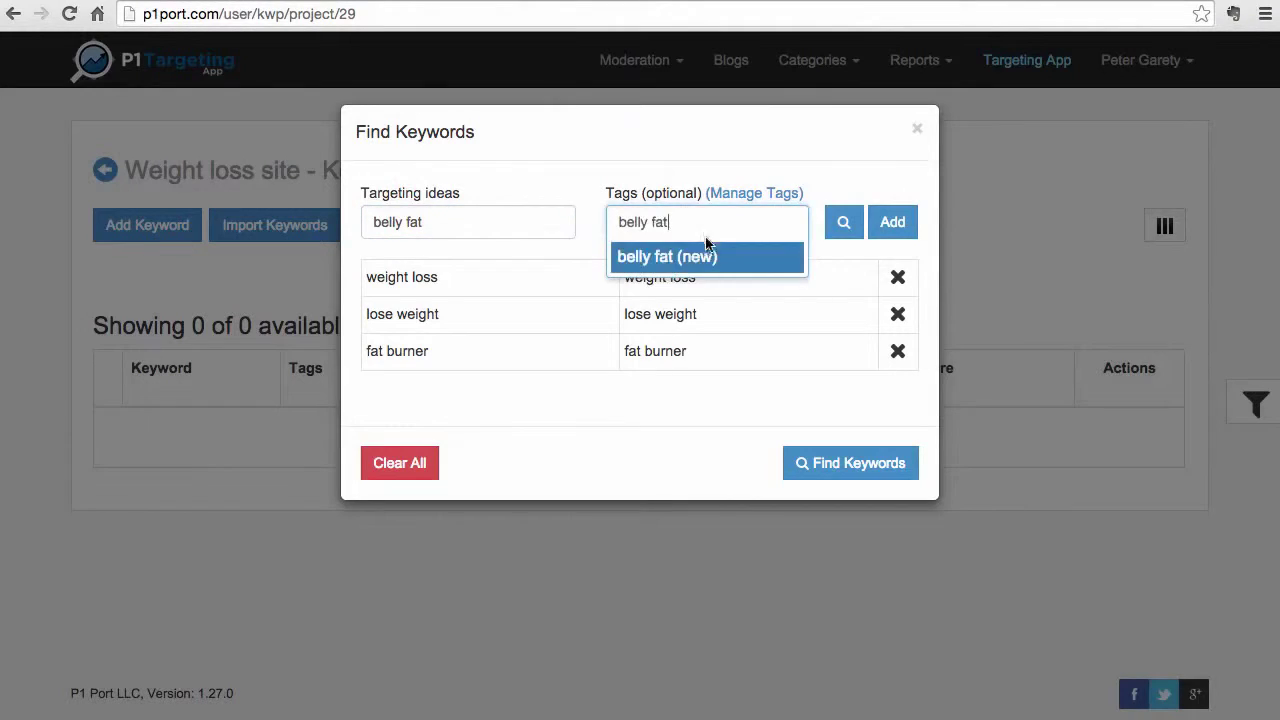
pyautogui.click(703, 255)
pyautogui.click(892, 236)
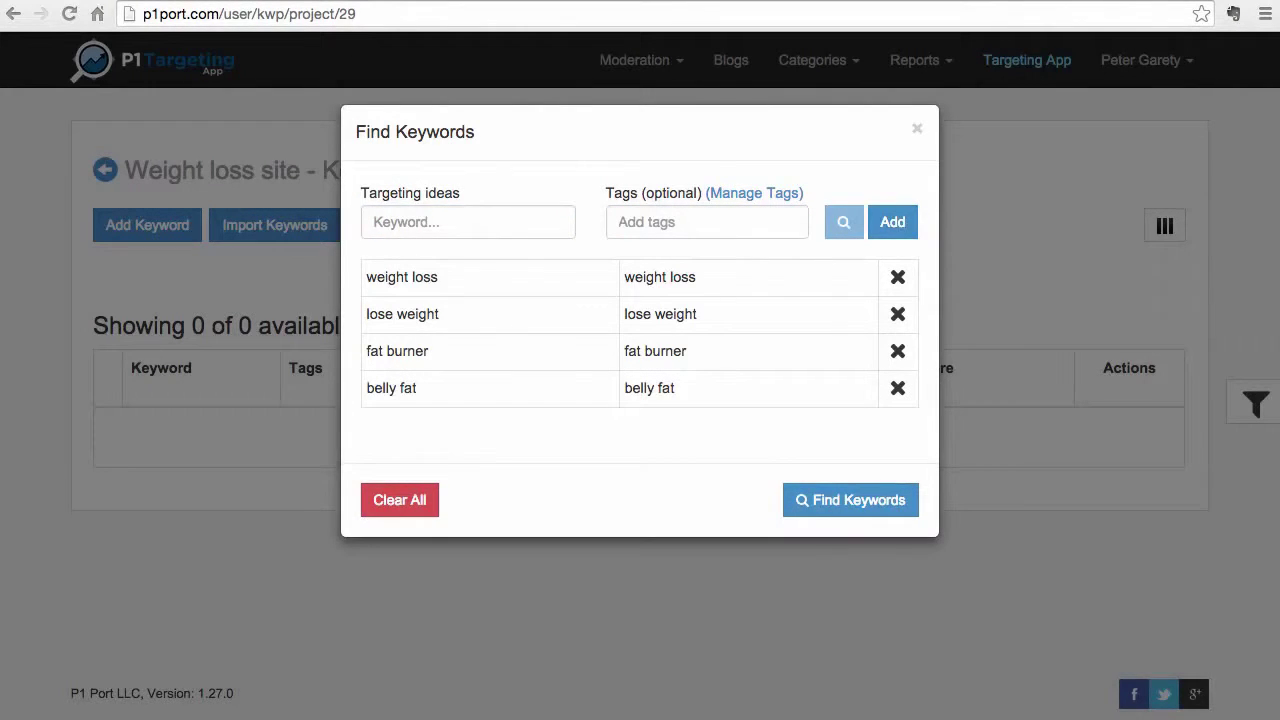
# Add the targeting idea "healthy diet" with a new "healthy diet" tag to the search list.
pyautogui.click(457, 222)
pyautogui.write('healthy diet')
pyautogui.click(667, 225)
pyautogui.write('healthy diet')
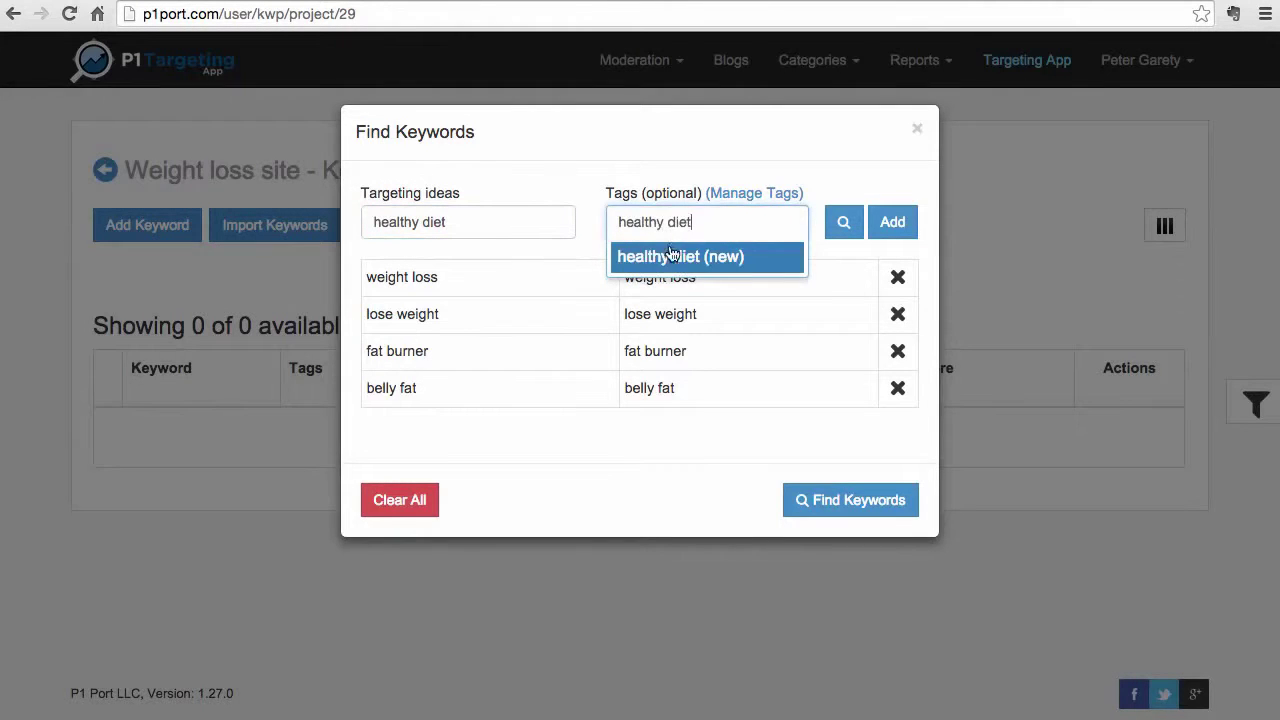
pyautogui.click(677, 254)
pyautogui.click(892, 230)
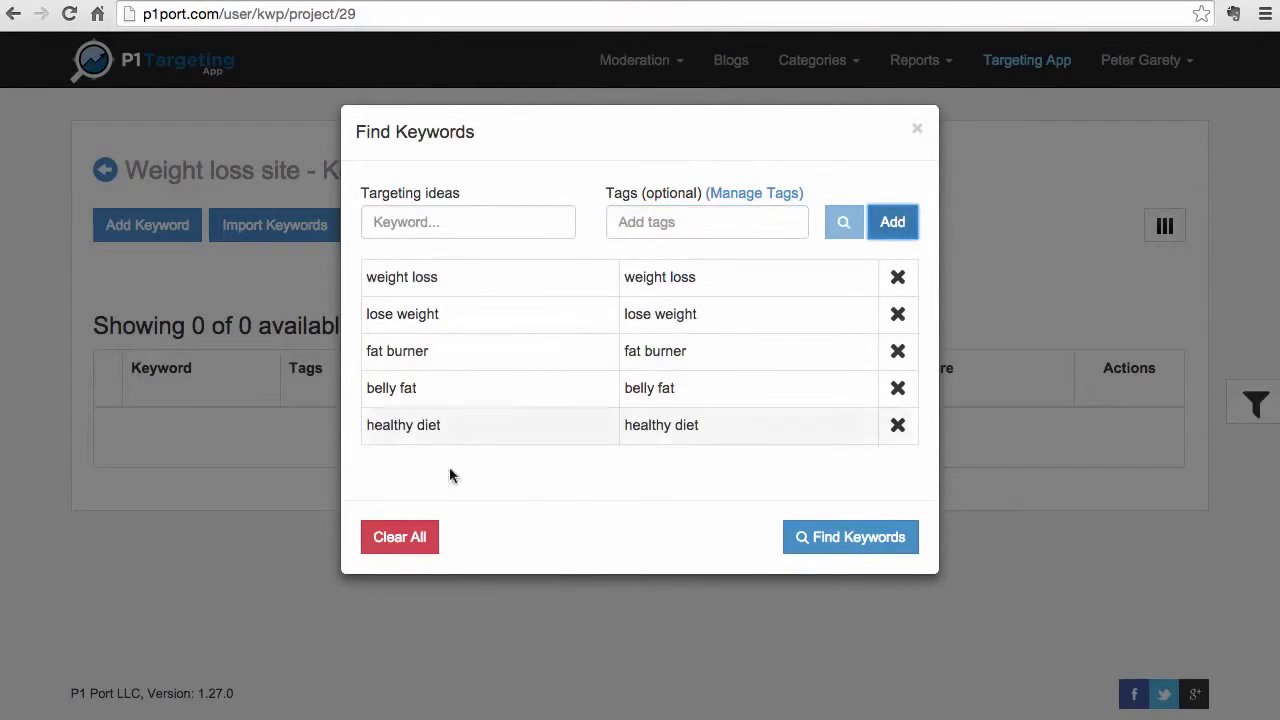
# Run the keyword search for all the listed targeting ideas and let it finish.
pyautogui.click(825, 550)
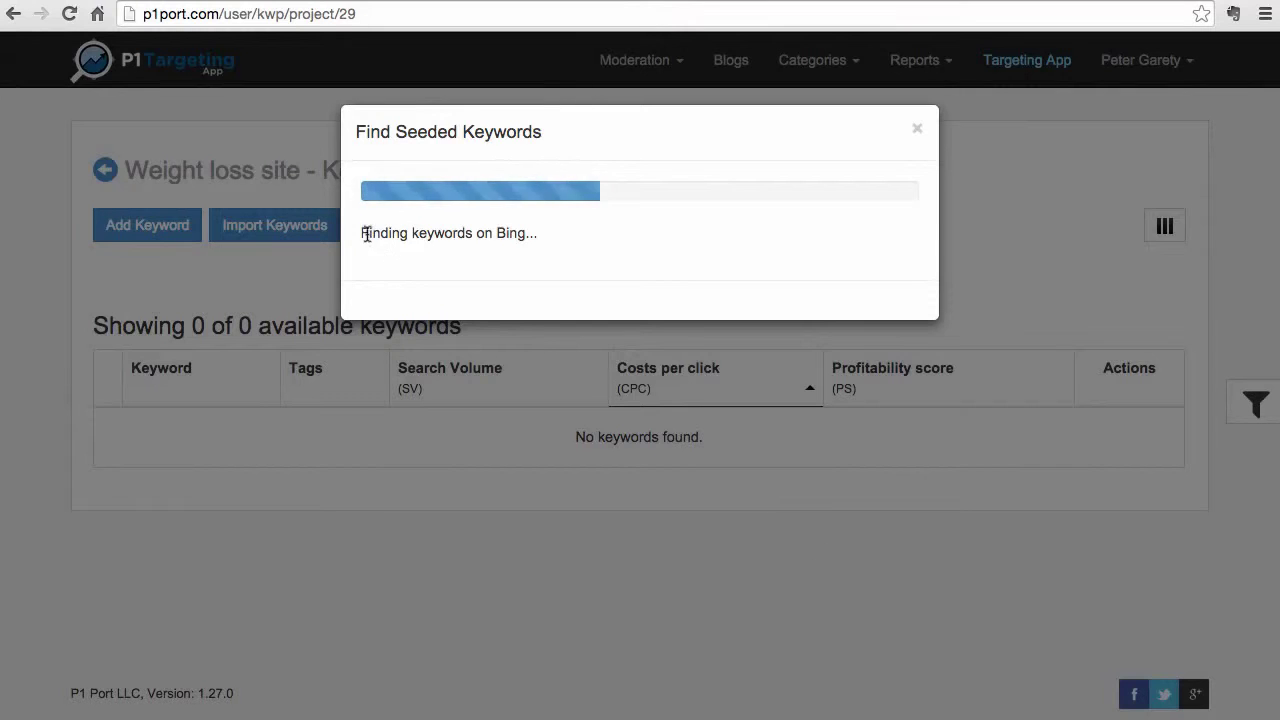
pyautogui.moveTo(362, 232); pyautogui.dragTo(552, 234)
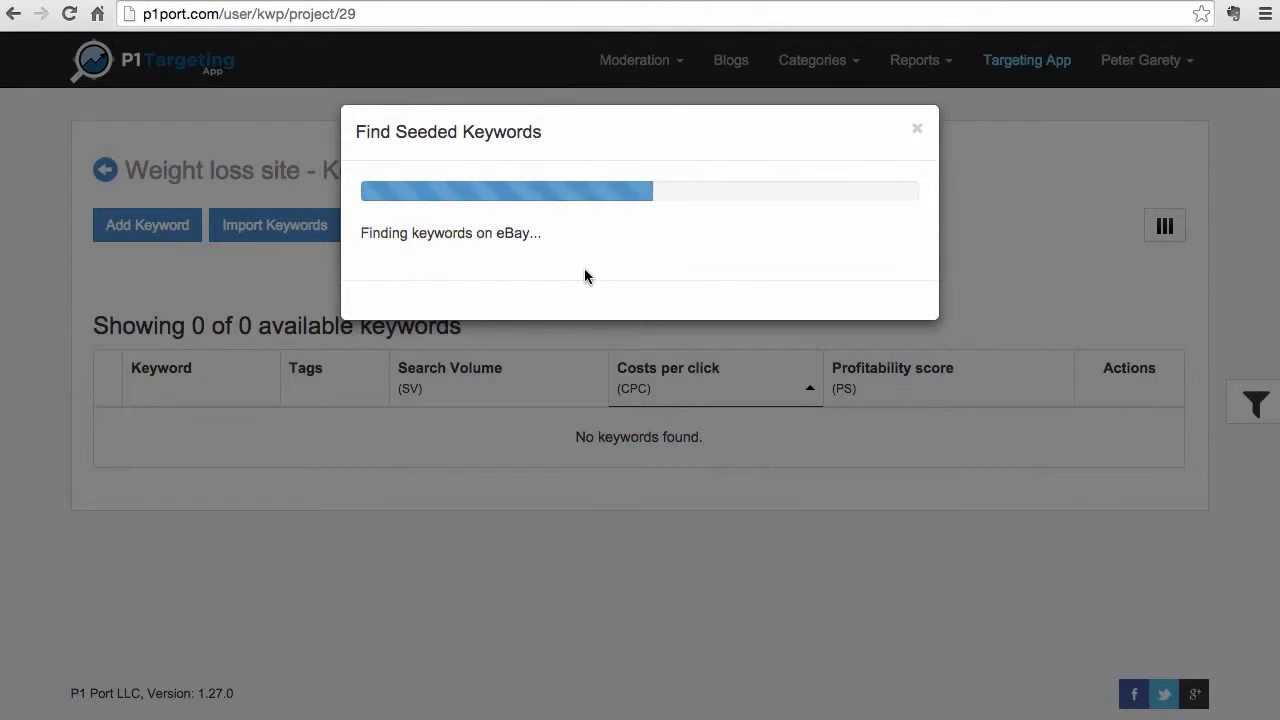
pyautogui.tripleClick(531, 235)
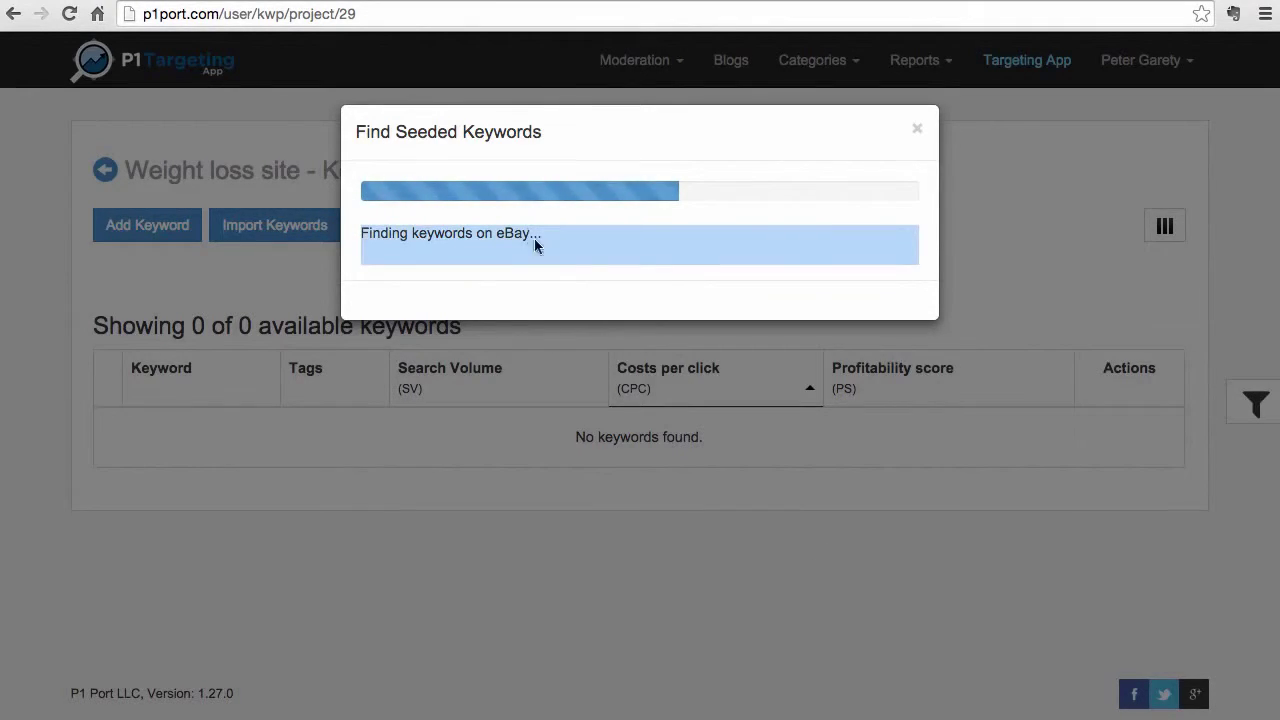
pyautogui.click(580, 282)
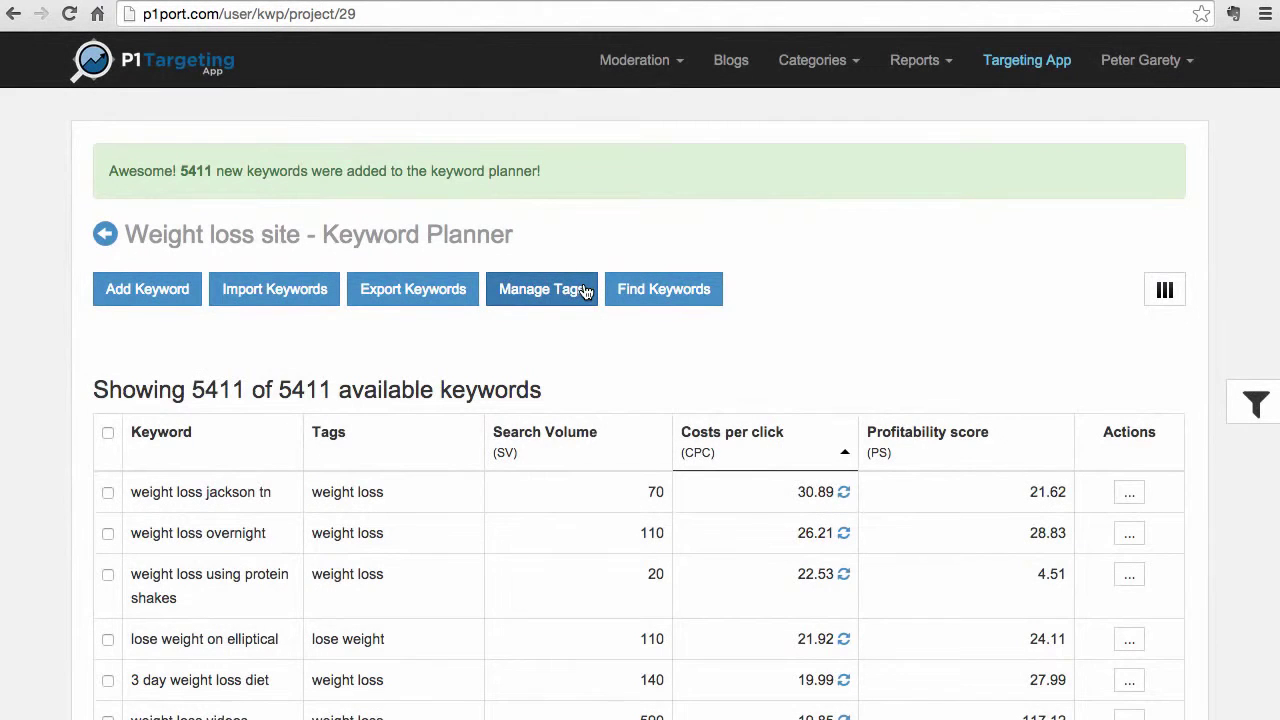
# Sort the project's keyword table by profitability score from highest to lowest.
pyautogui.scroll(-1, 256, 398)
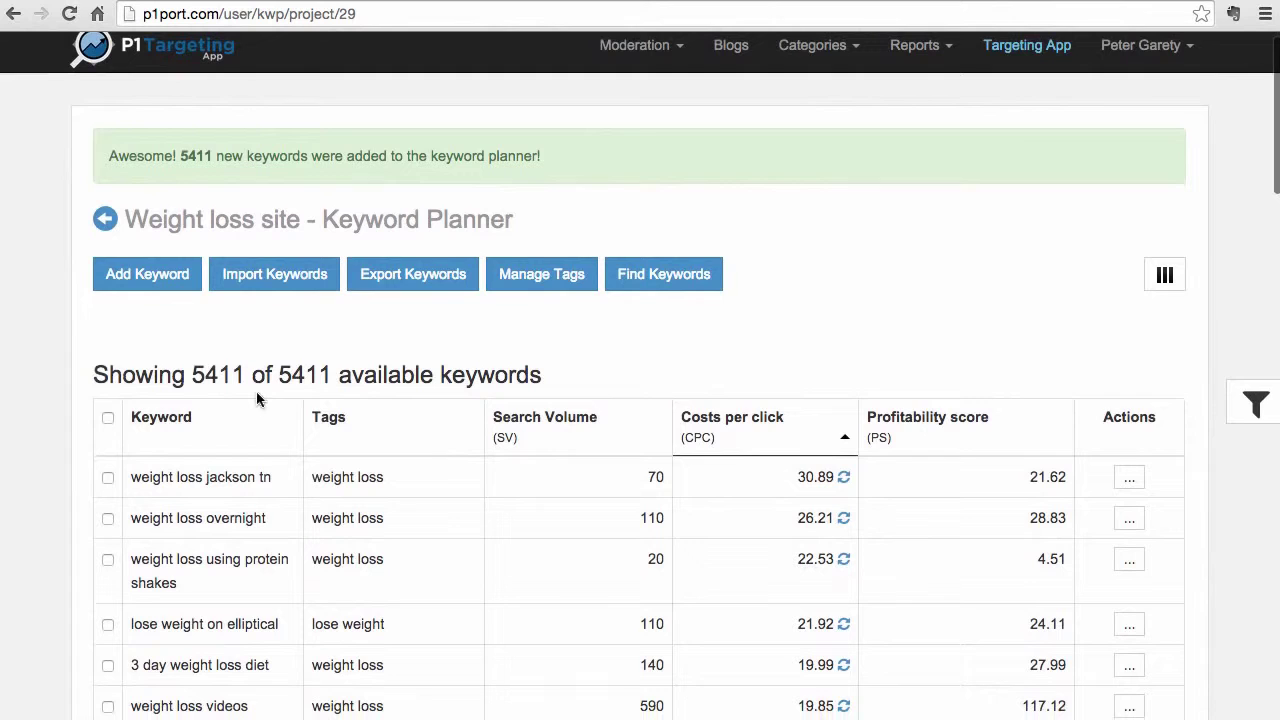
pyautogui.scroll(1, 240, 390)
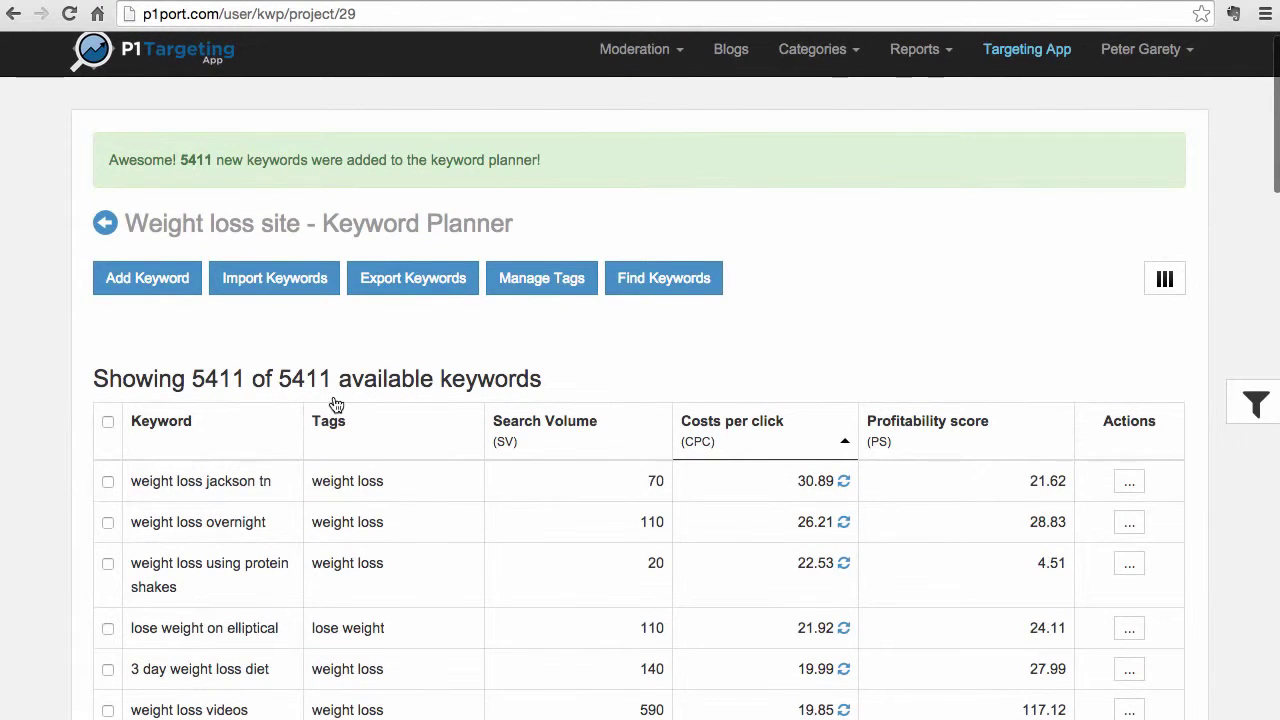
pyautogui.scroll(-4, 865, 420)
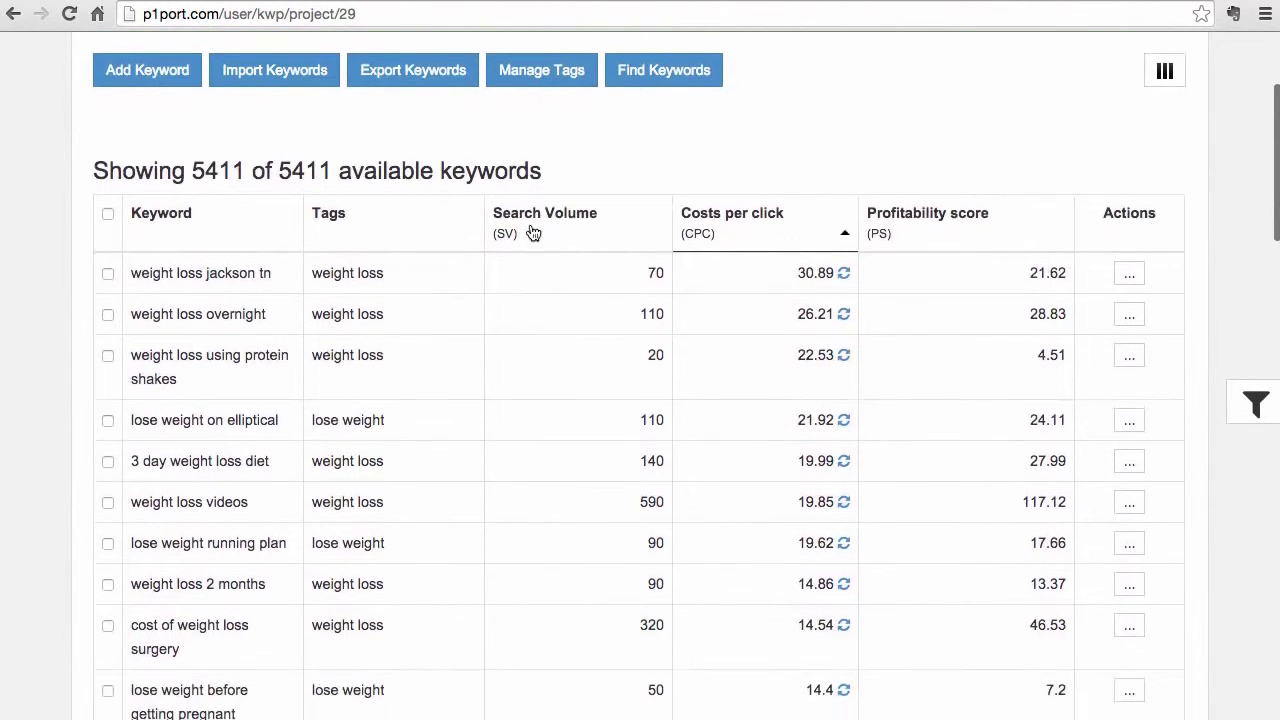
pyautogui.click(1061, 236)
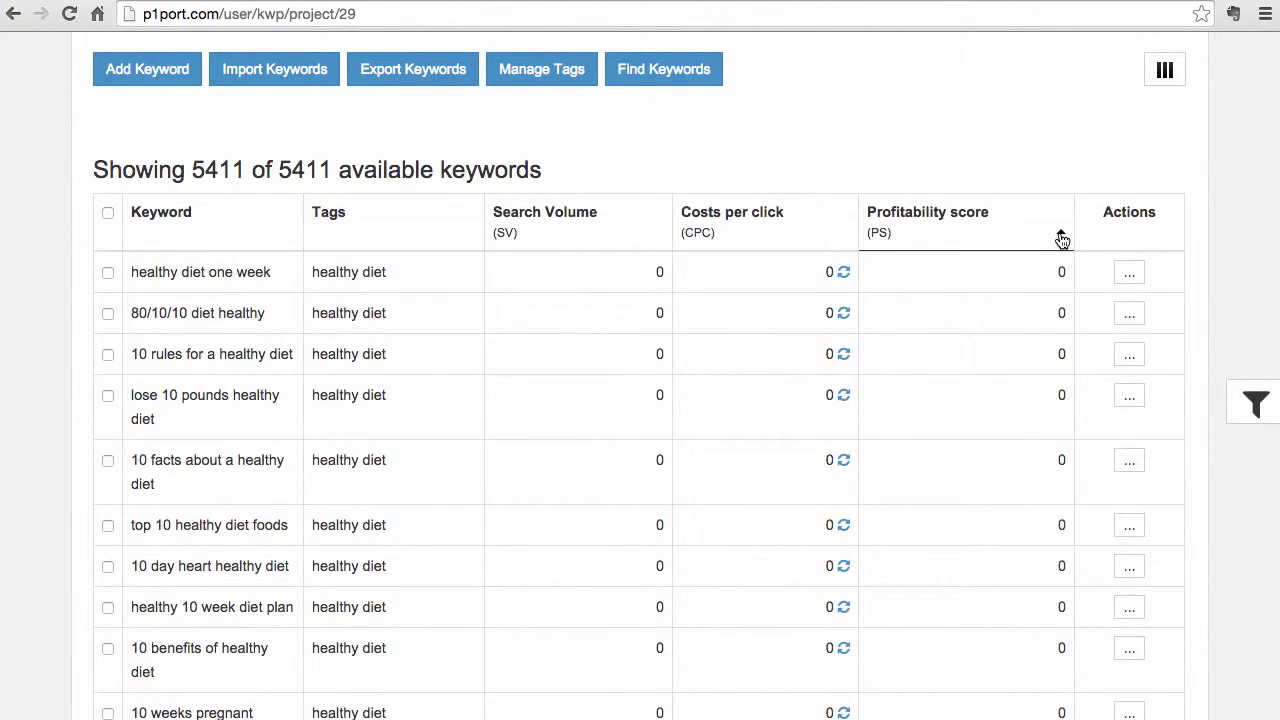
pyautogui.click(1061, 237)
pyautogui.scroll(-3, 764, 463)
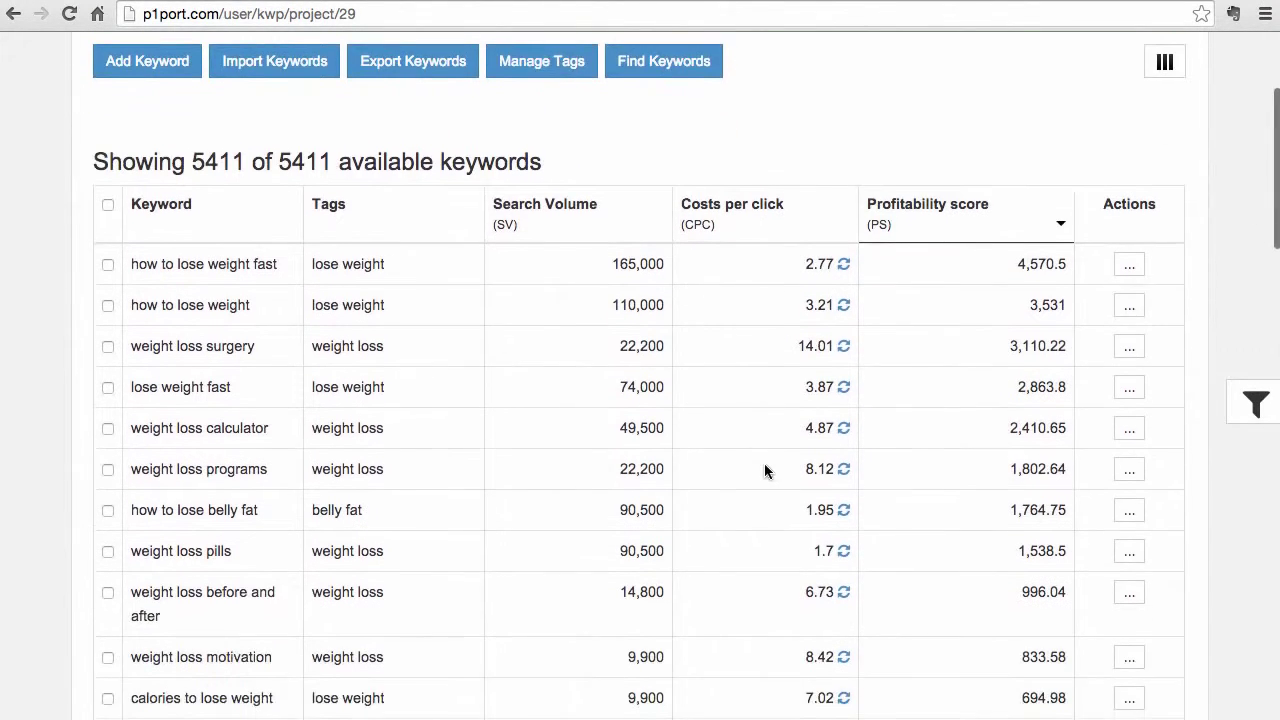
pyautogui.scroll(-1, 789, 448)
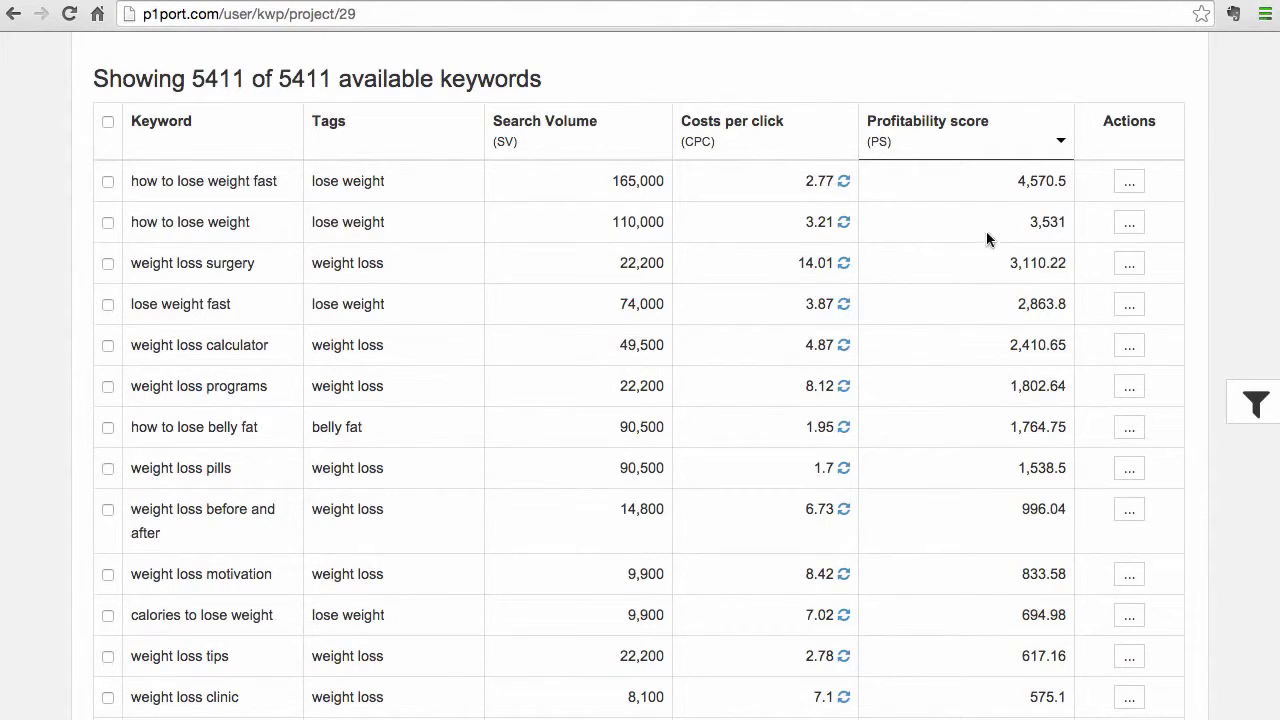
# Spy on the competition for the keyword "weight loss surgery".
pyautogui.click(1130, 184)
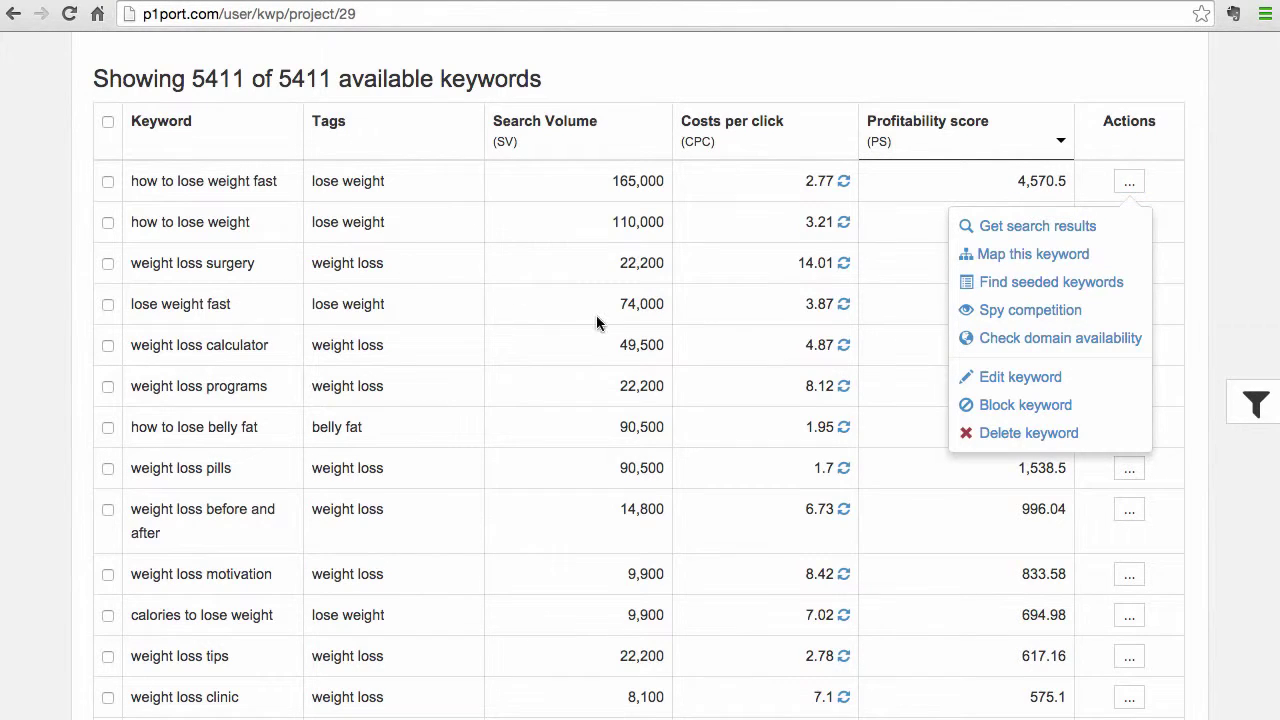
pyautogui.click(1129, 181)
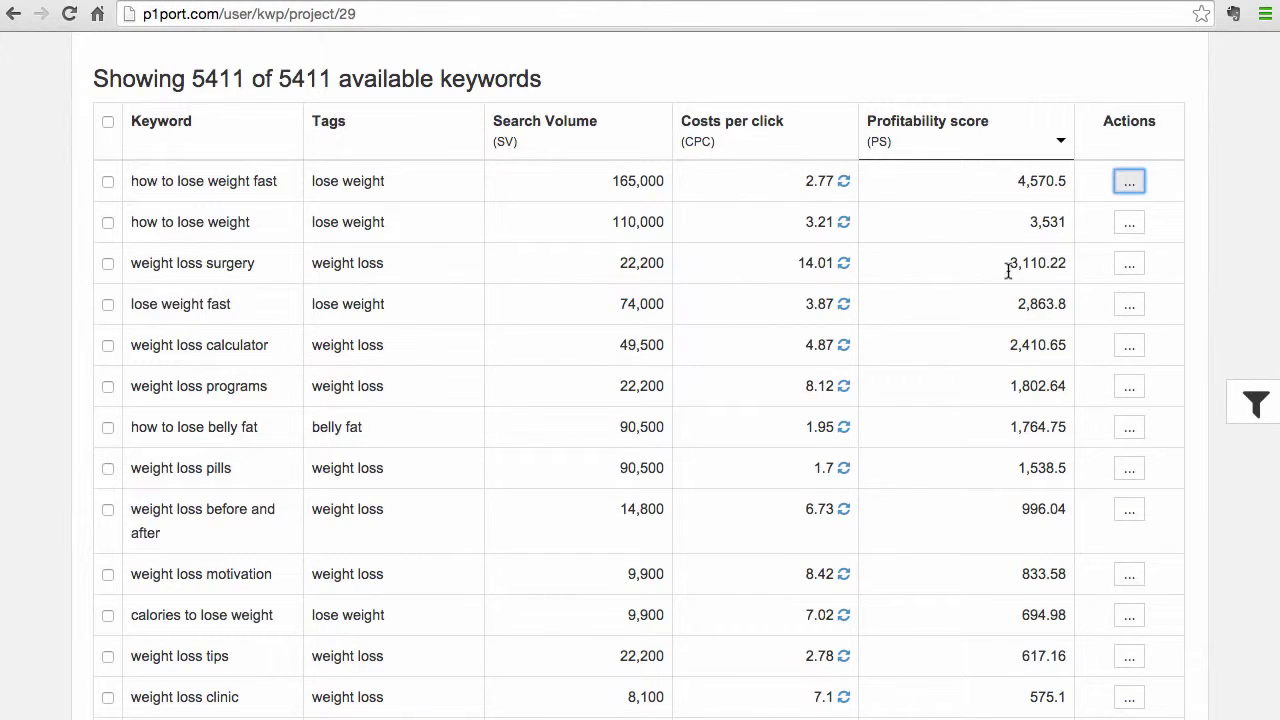
pyautogui.click(1129, 264)
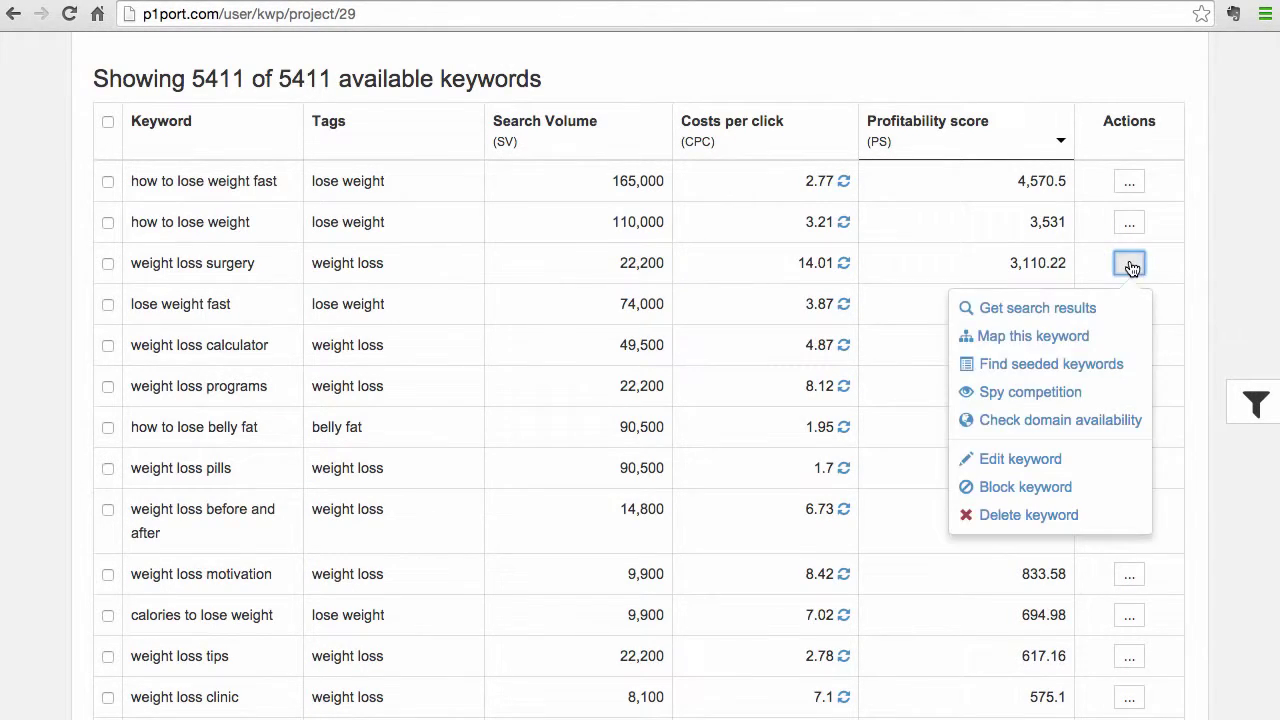
pyautogui.click(1018, 398)
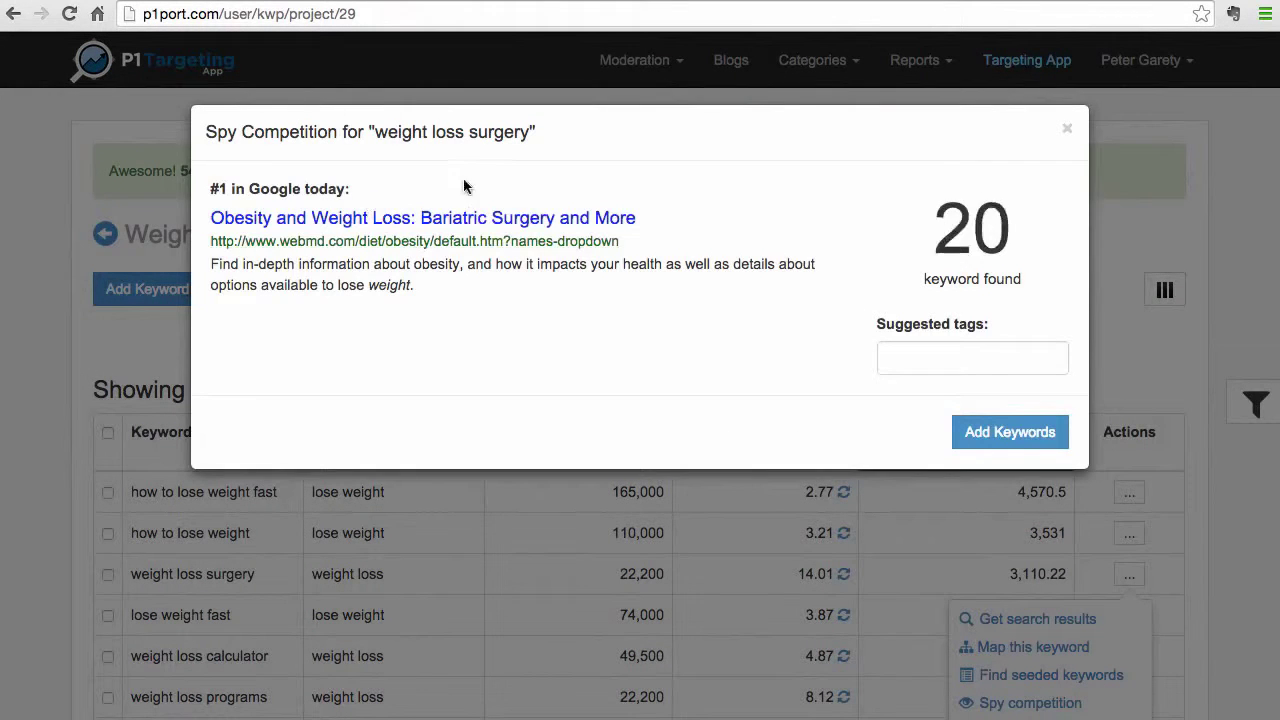
pyautogui.moveTo(377, 131); pyautogui.dragTo(532, 132)
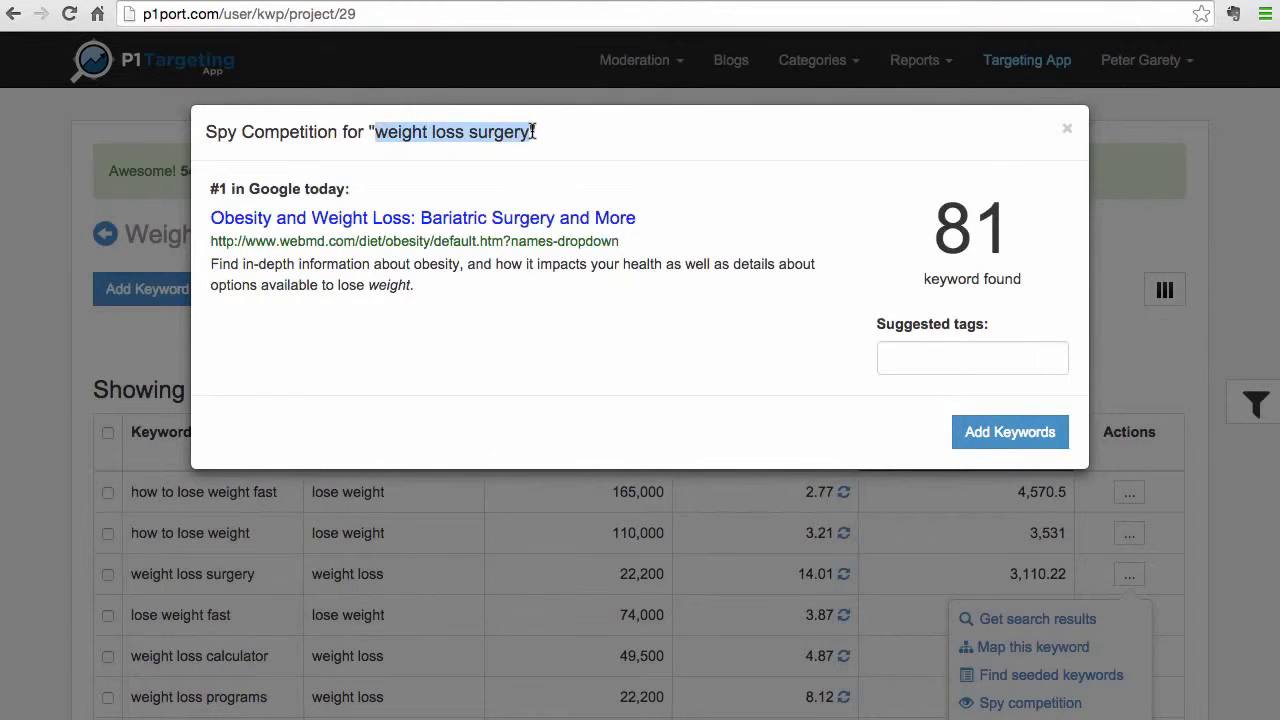
pyautogui.click(557, 140)
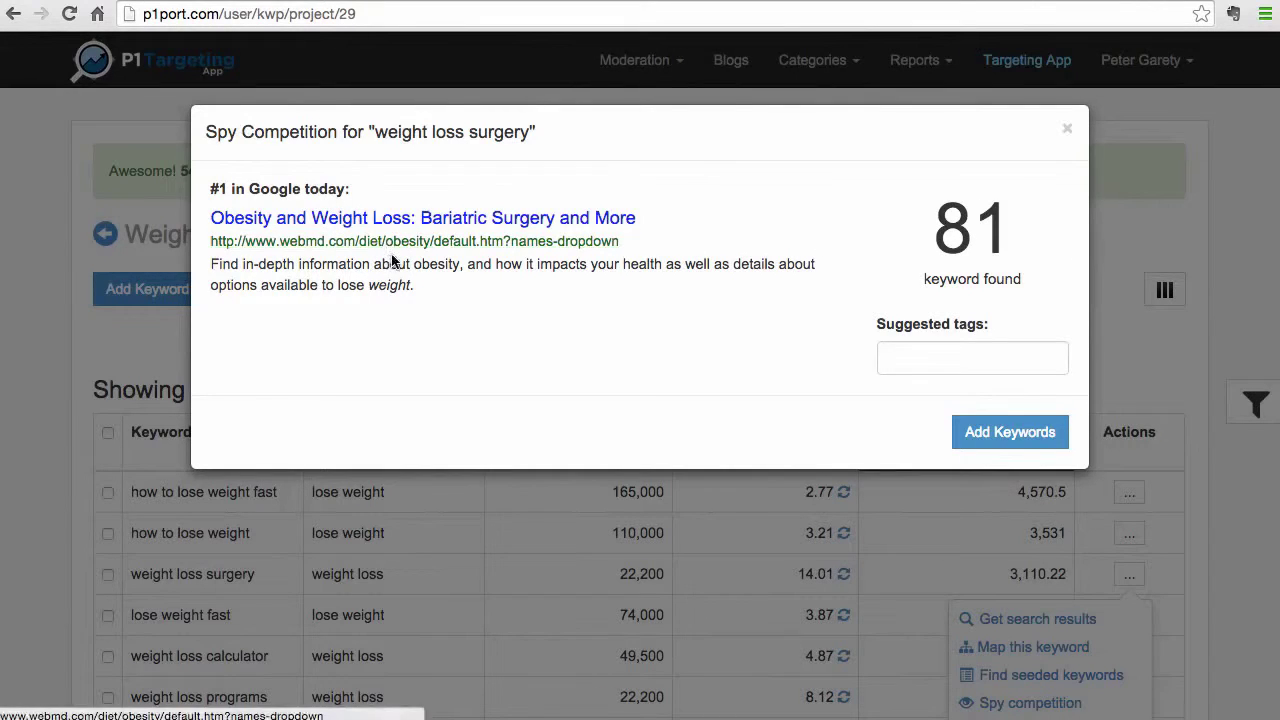
# Tag the competitor's keywords "spy weight loss surgery" and add them to the project.
pyautogui.moveTo(936, 230); pyautogui.dragTo(1005, 224)
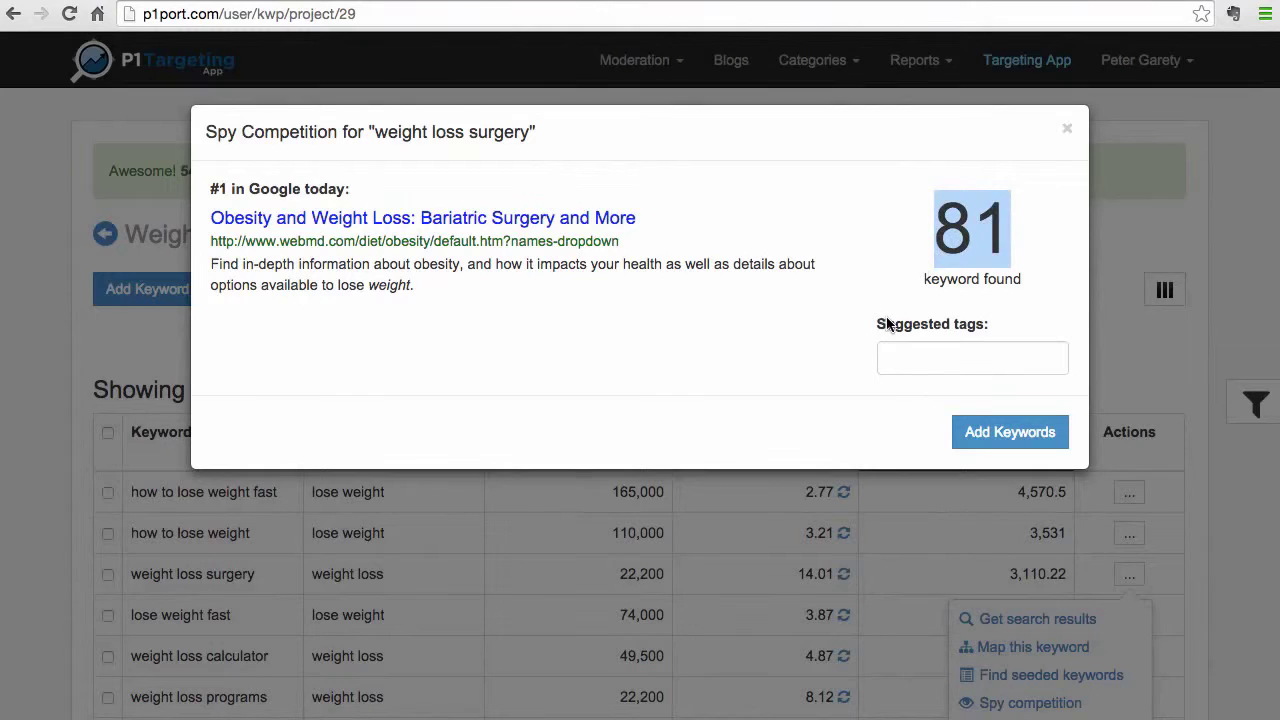
pyautogui.click(905, 352)
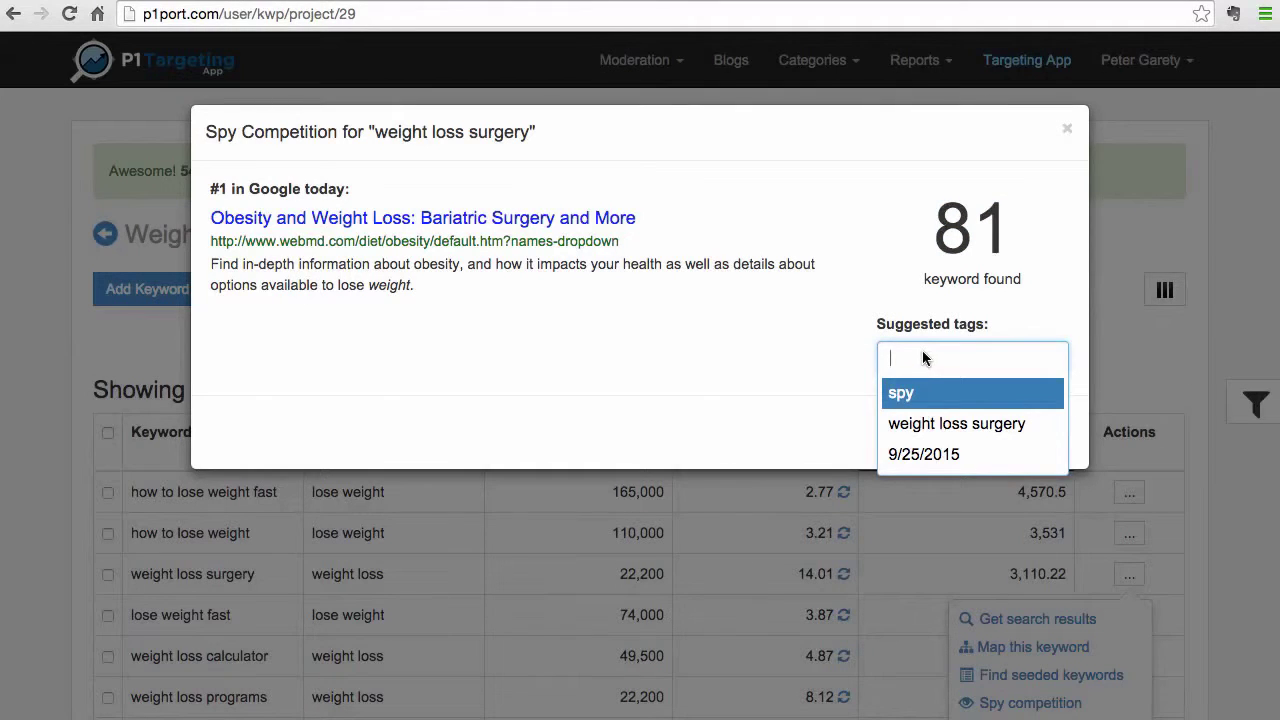
pyautogui.write('spy we')
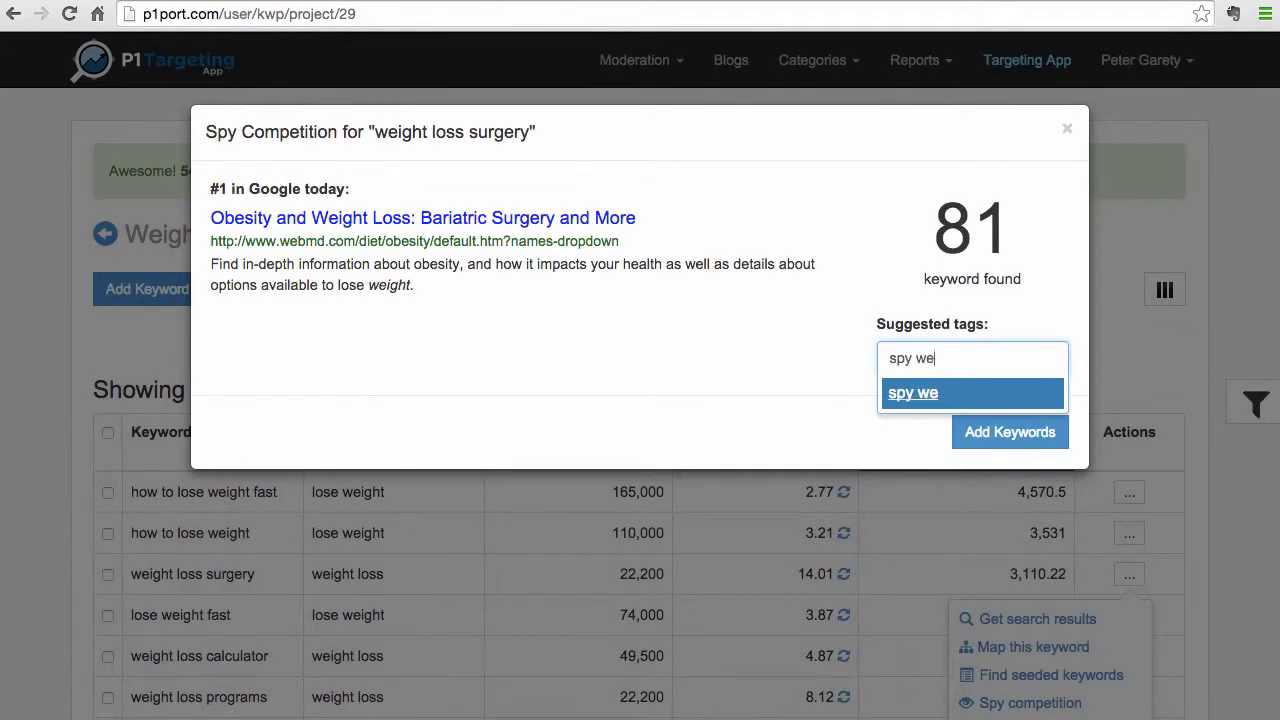
pyautogui.write('ight loss')
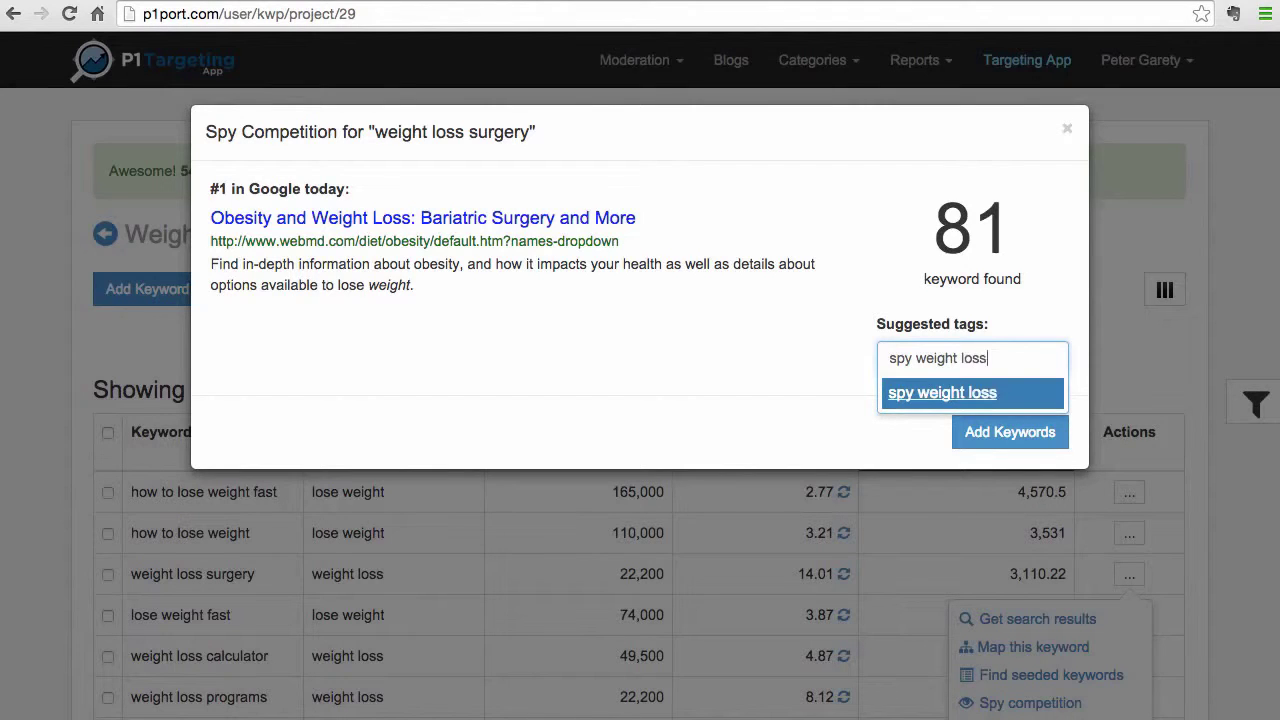
pyautogui.write(' surgery')
pyautogui.click(1003, 392)
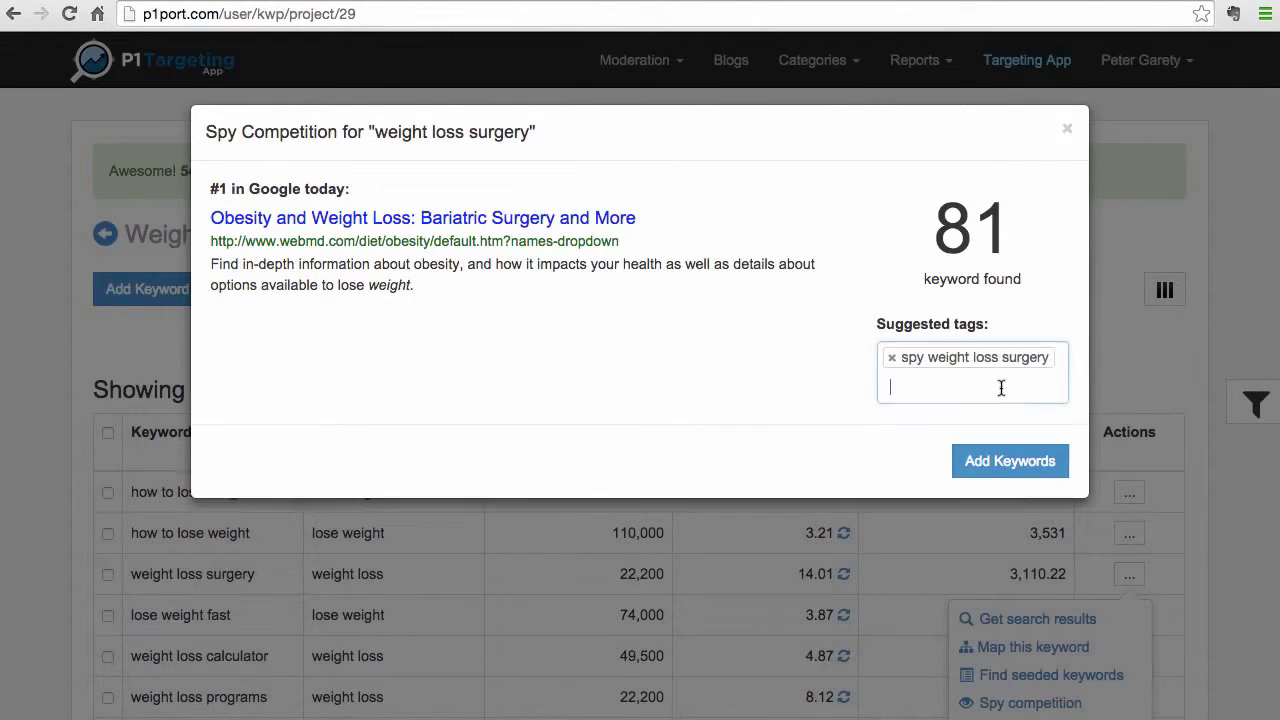
pyautogui.click(1007, 469)
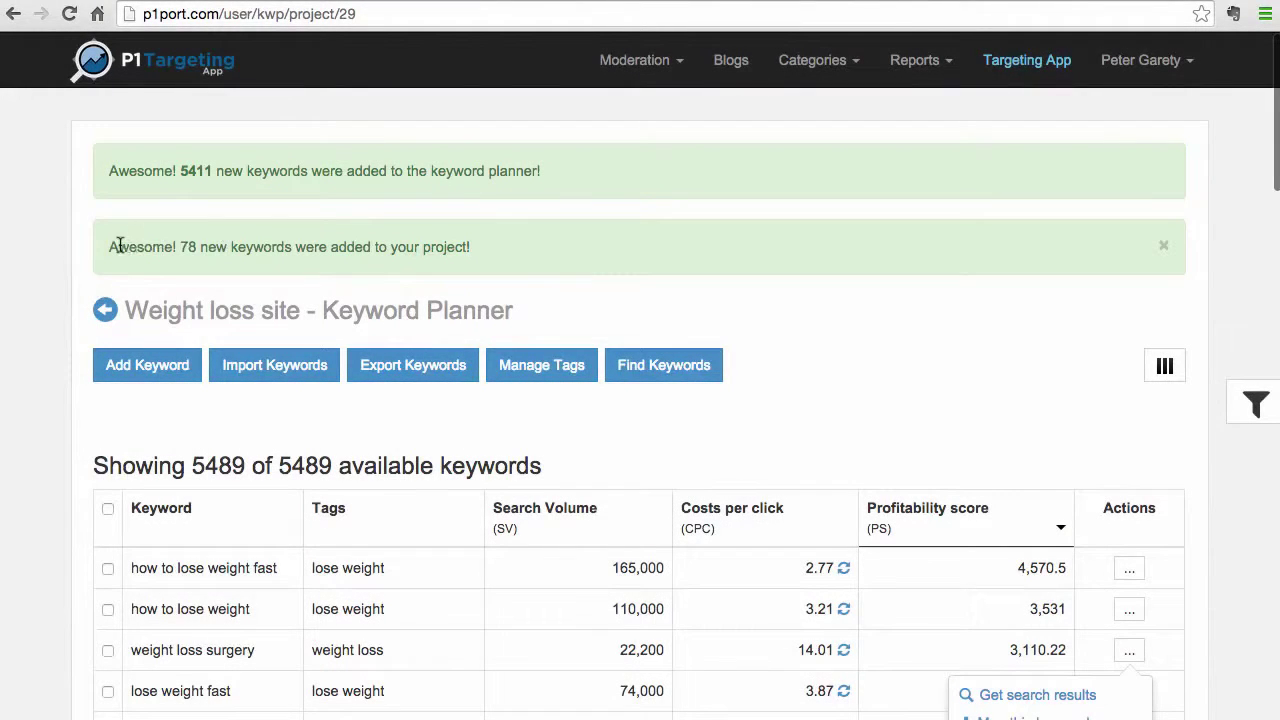
pyautogui.moveTo(117, 247); pyautogui.dragTo(231, 248)
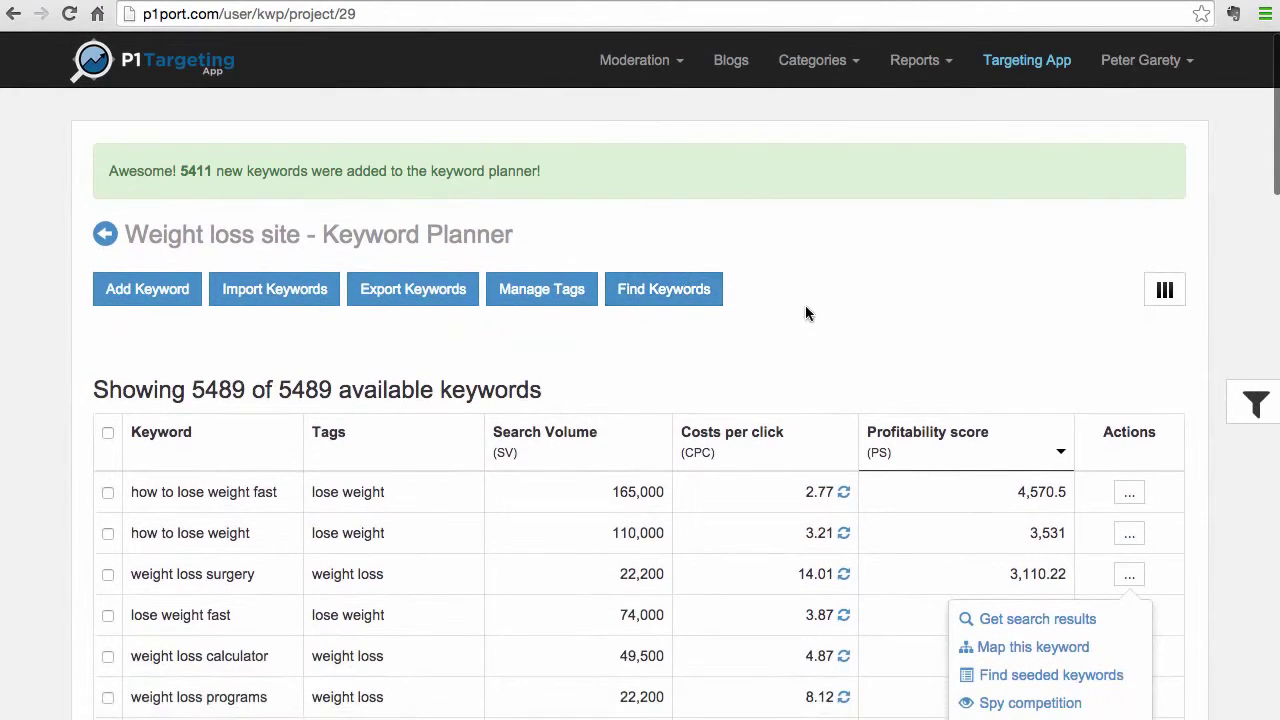
# Look over the project's expanded keyword table and examine the filter options available for narrowing it.
pyautogui.scroll(-2, 806, 313)
pyautogui.scroll(2, 881, 240)
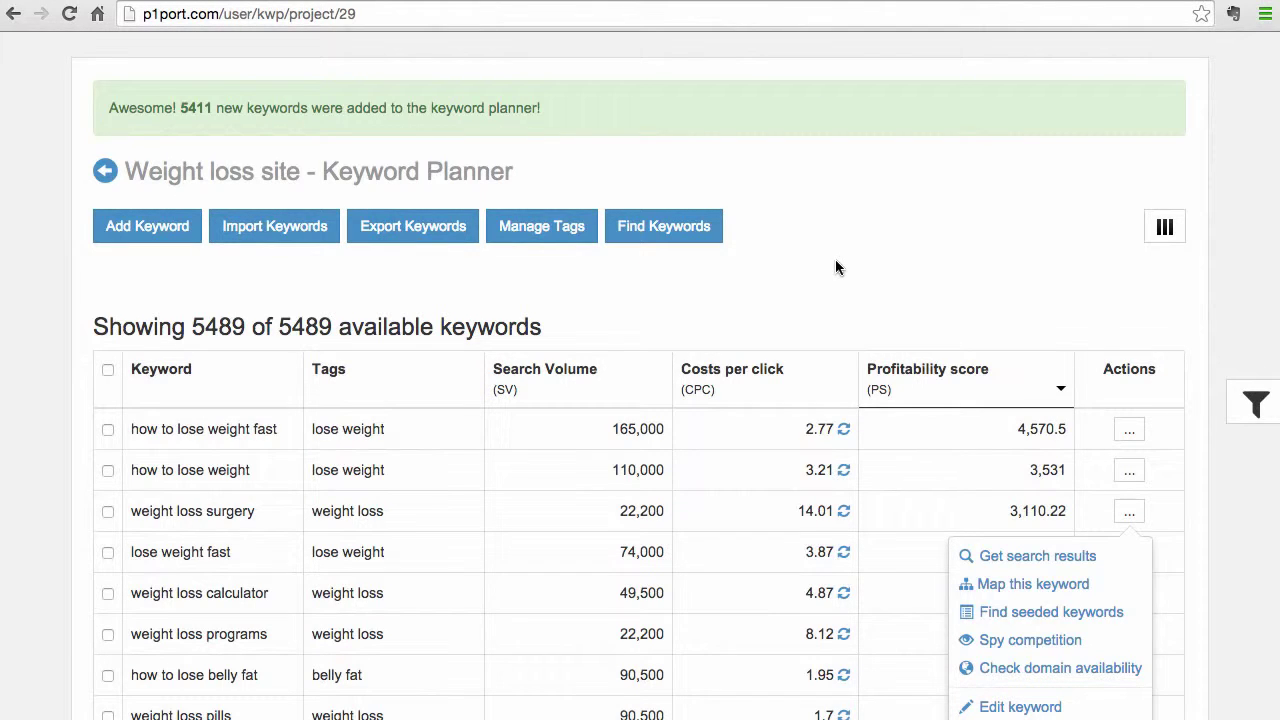
pyautogui.scroll(-1, 1099, 482)
pyautogui.click(1130, 491)
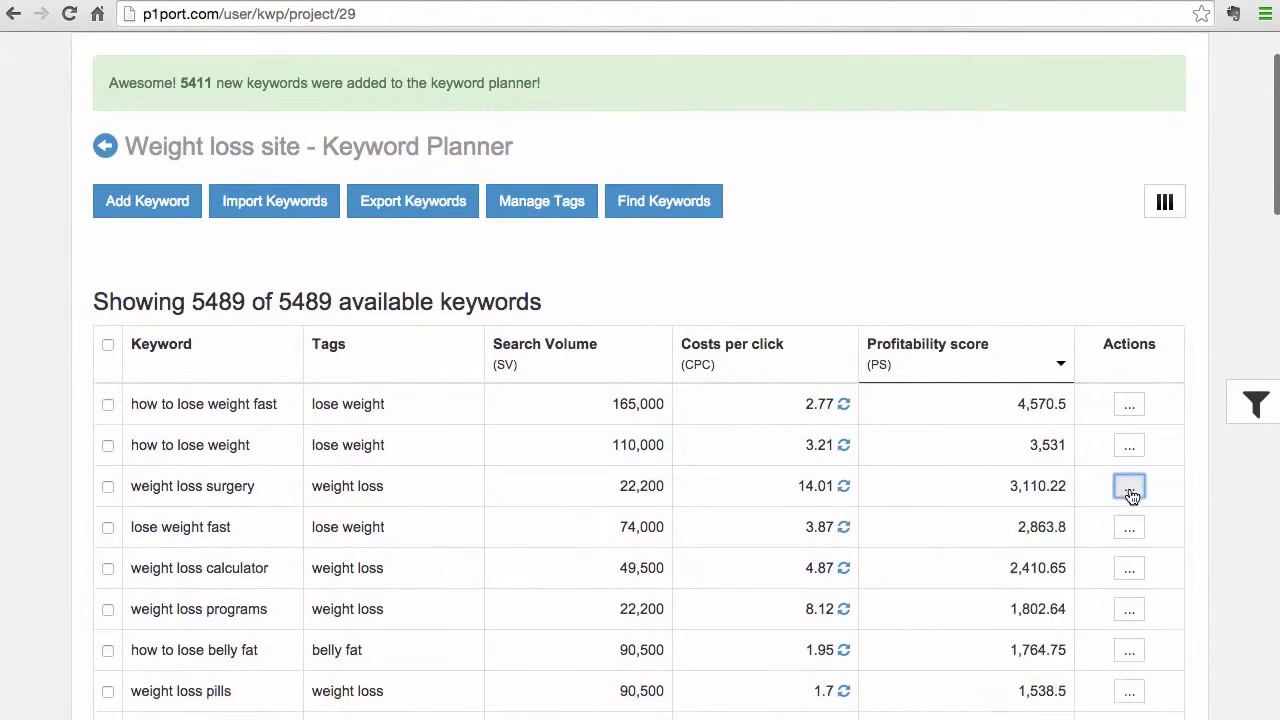
pyautogui.scroll(-5, 1040, 510)
pyautogui.scroll(4, 1045, 475)
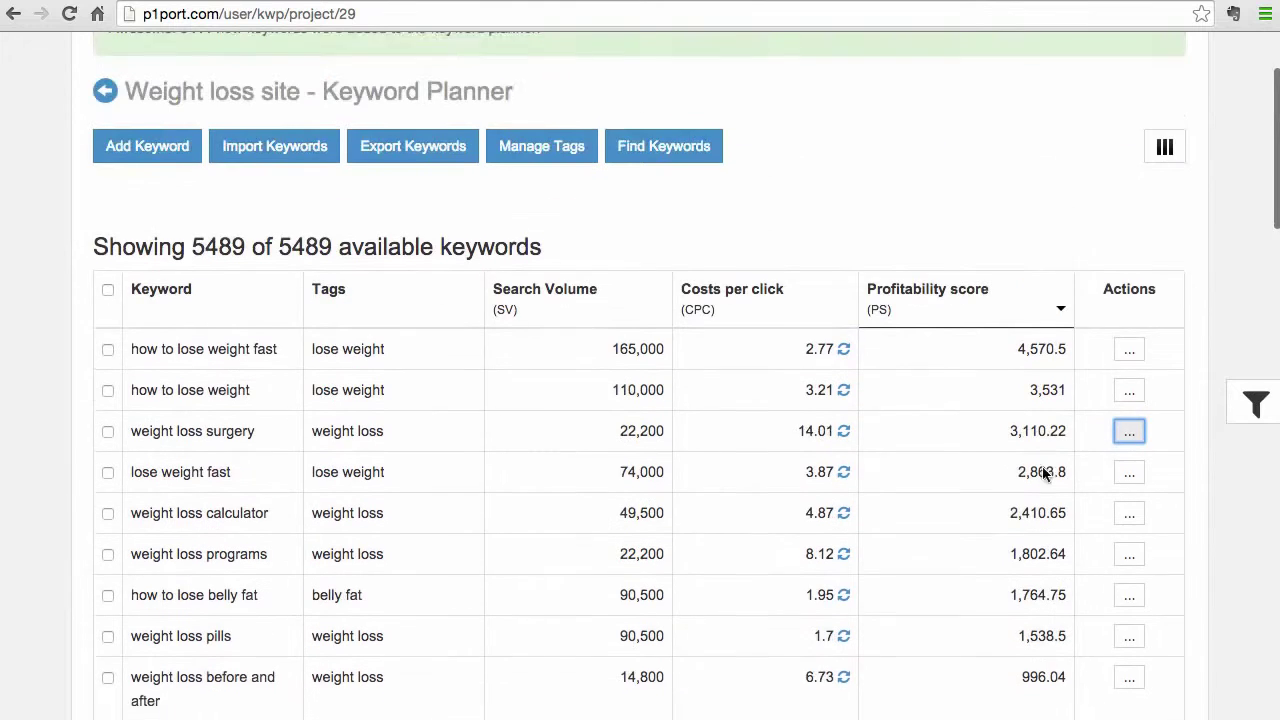
pyautogui.scroll(1, 1045, 475)
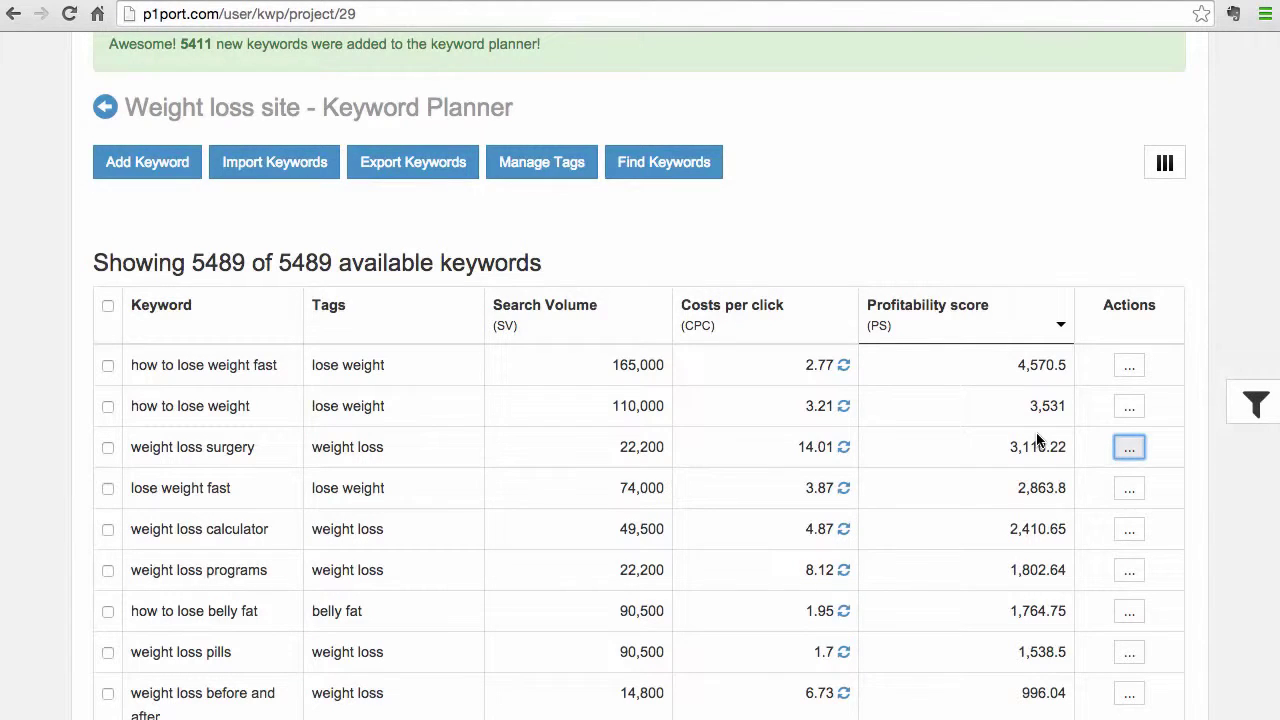
pyautogui.click(1252, 408)
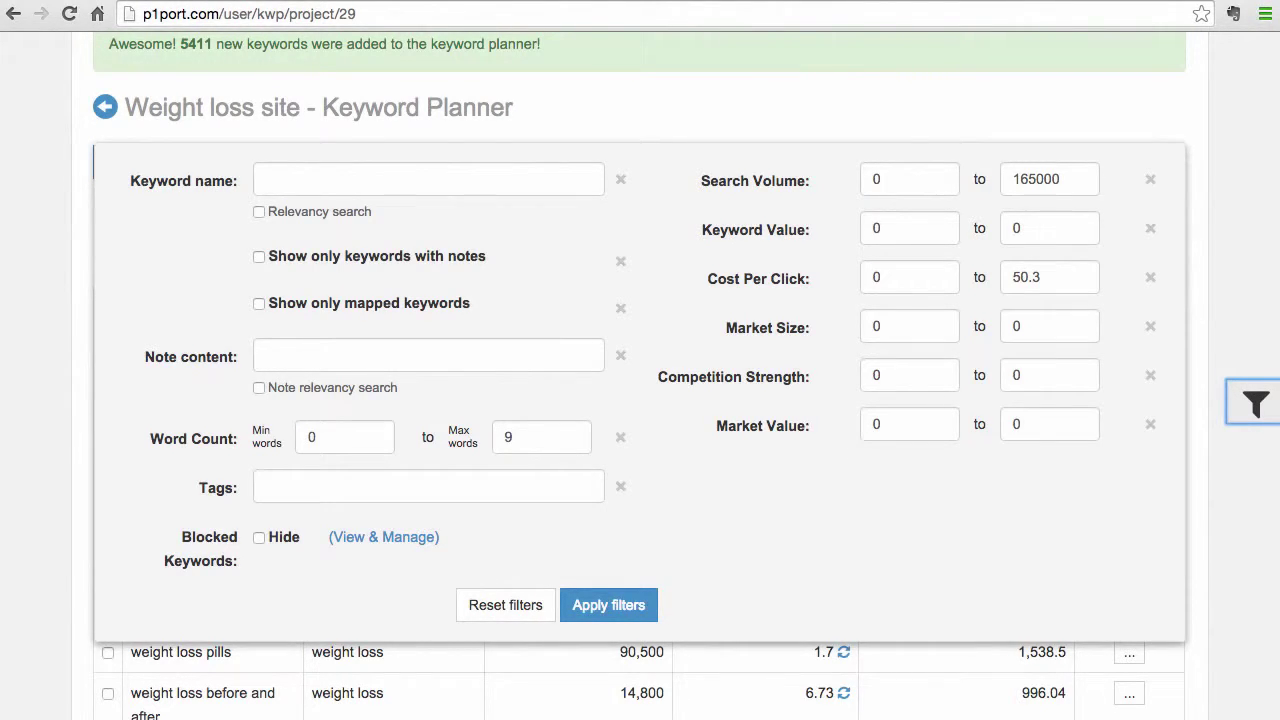
pyautogui.click(1240, 406)
# Get the top 10 search results for the keyword "how to lose weight fast" and review their authority, link and Moz Rank data.
pyautogui.click(1130, 368)
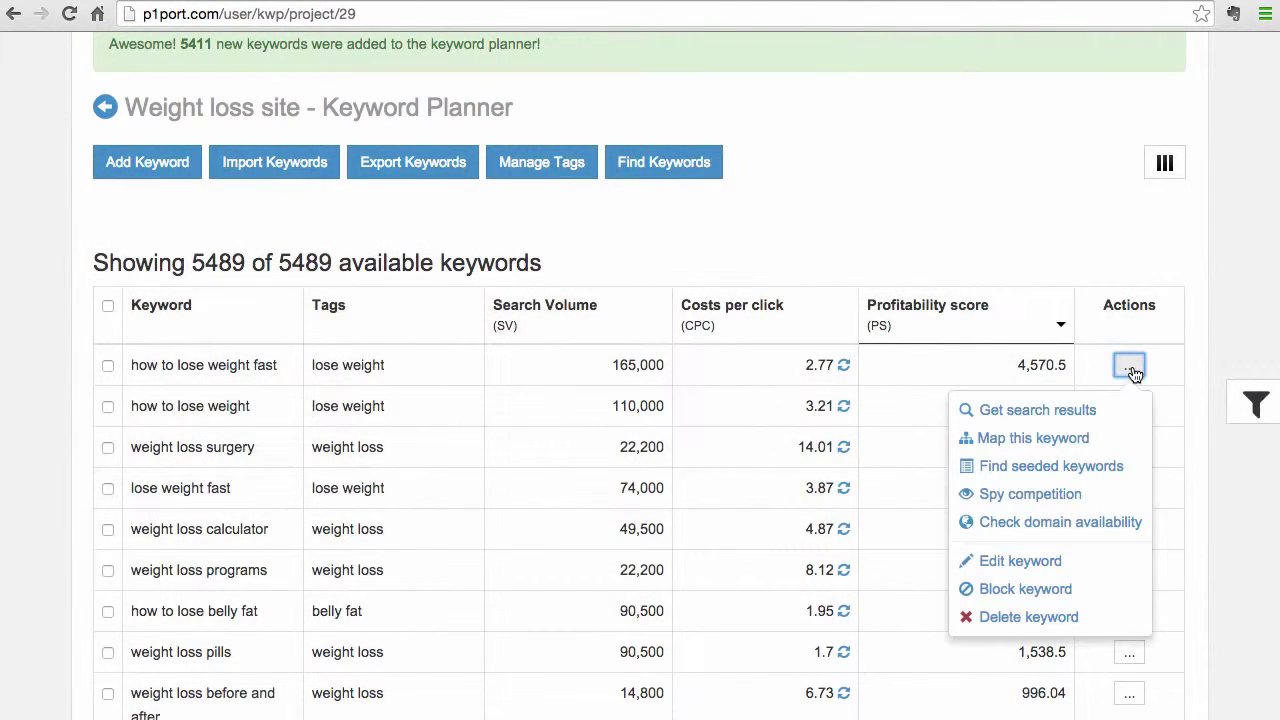
pyautogui.click(1075, 409)
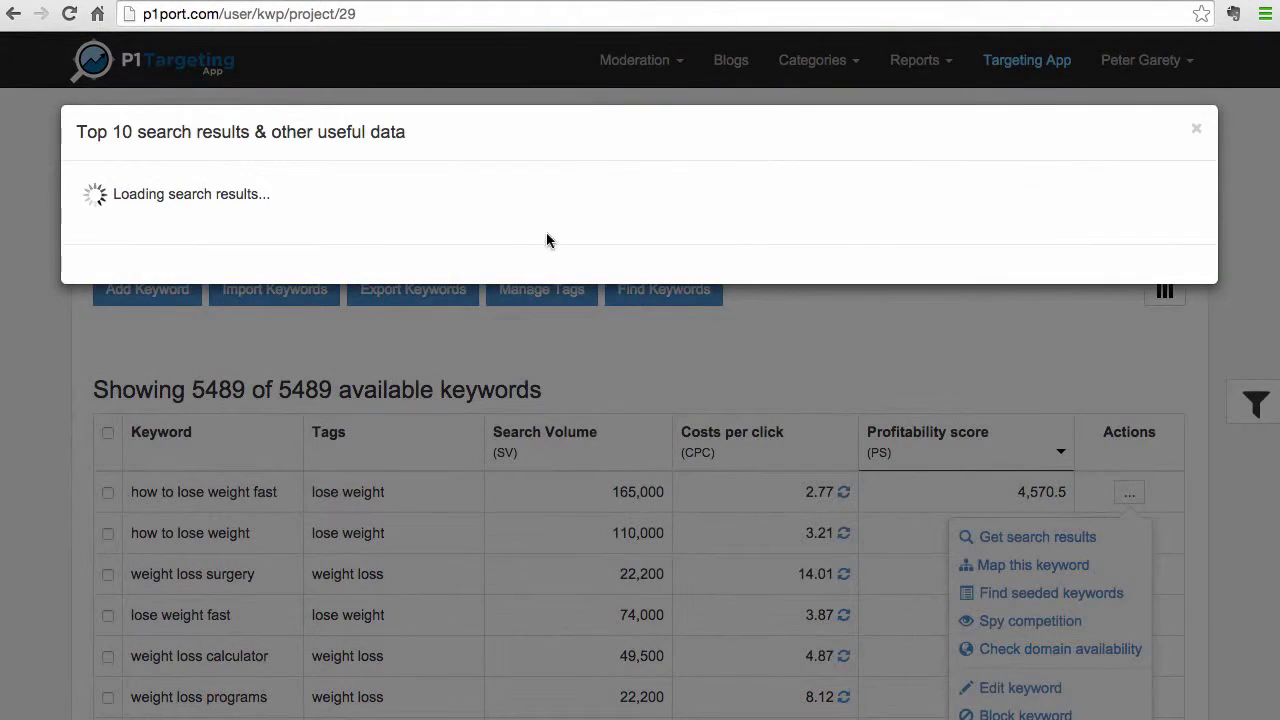
pyautogui.scroll(-3, 650, 294)
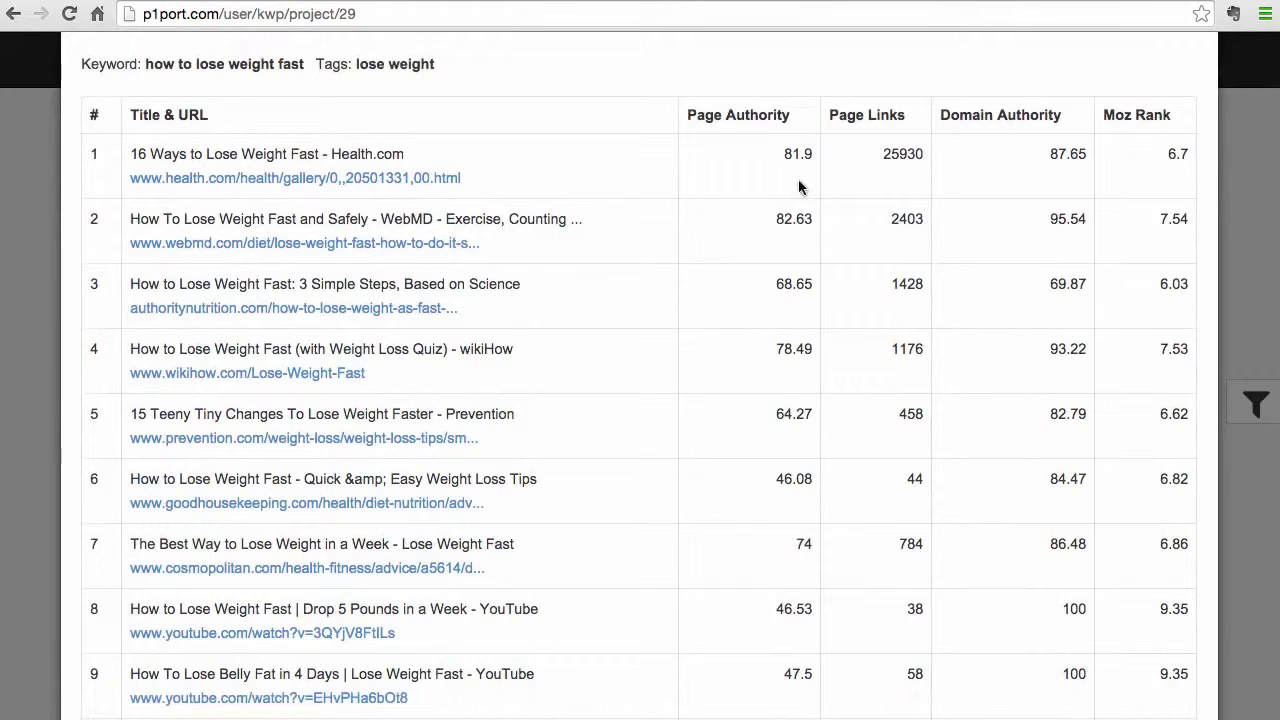
pyautogui.scroll(-2, 869, 460)
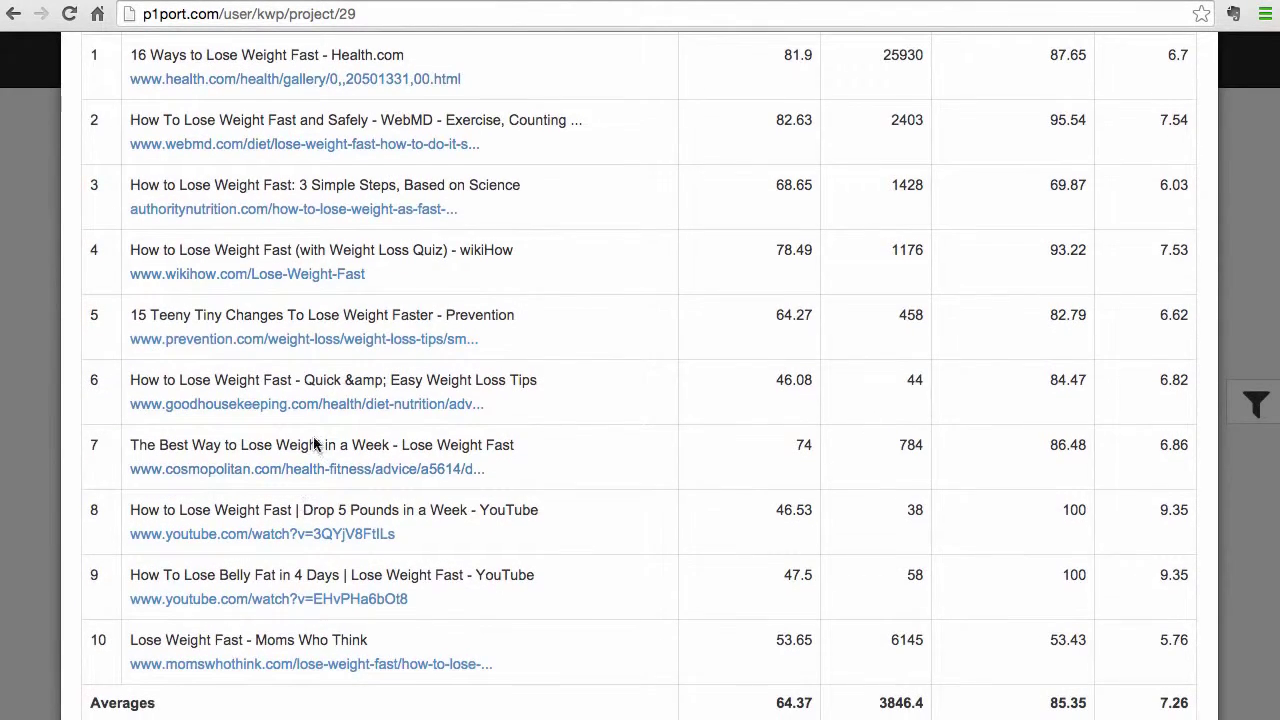
pyautogui.scroll(3, 826, 304)
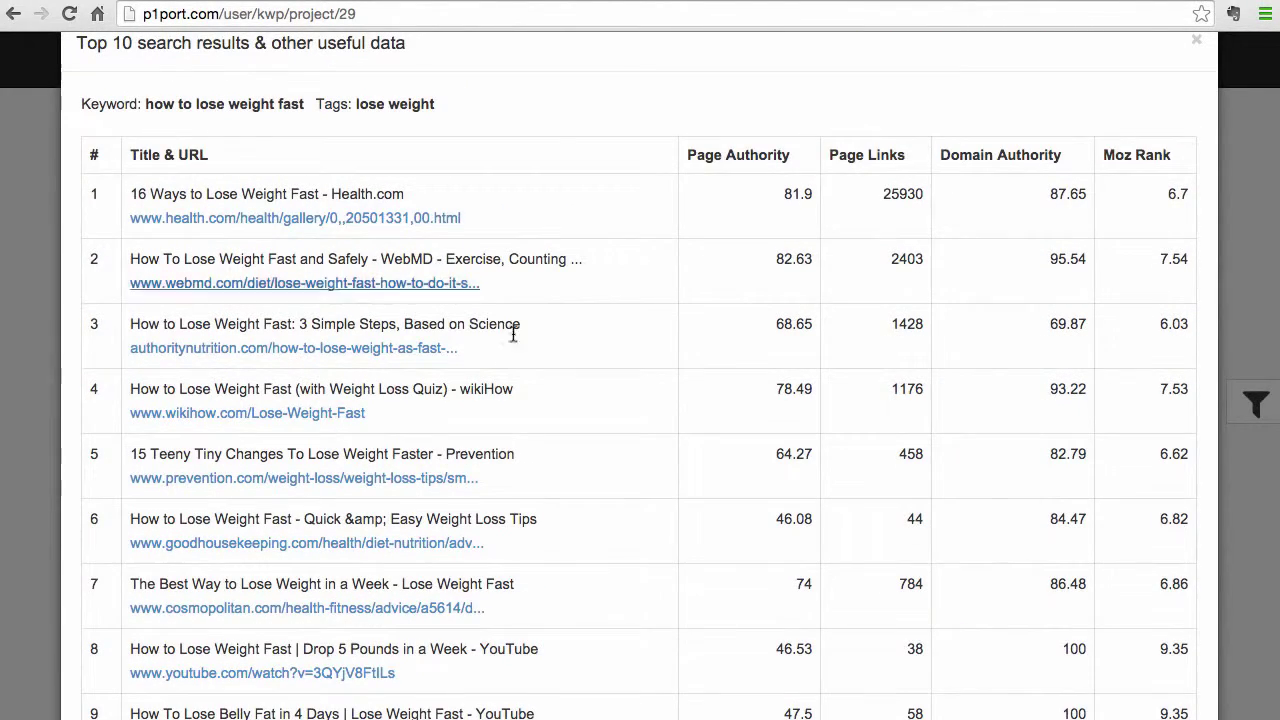
pyautogui.scroll(2, 1029, 367)
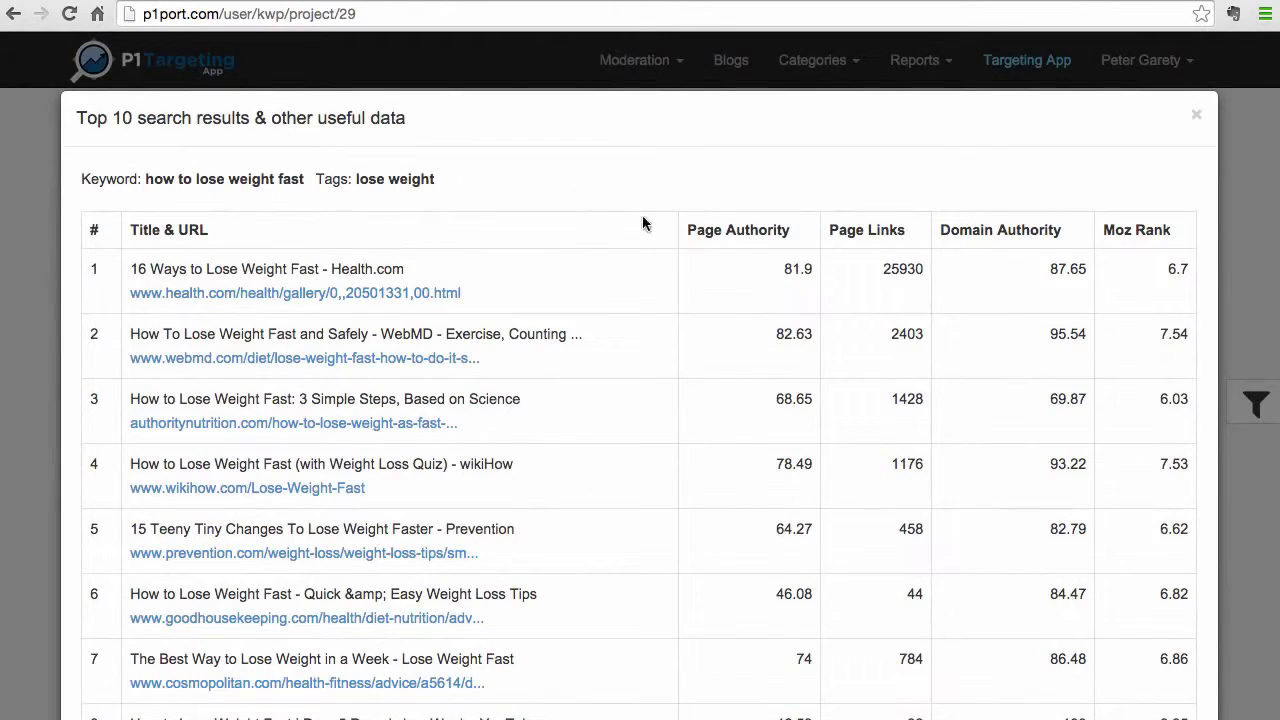
pyautogui.click(1196, 115)
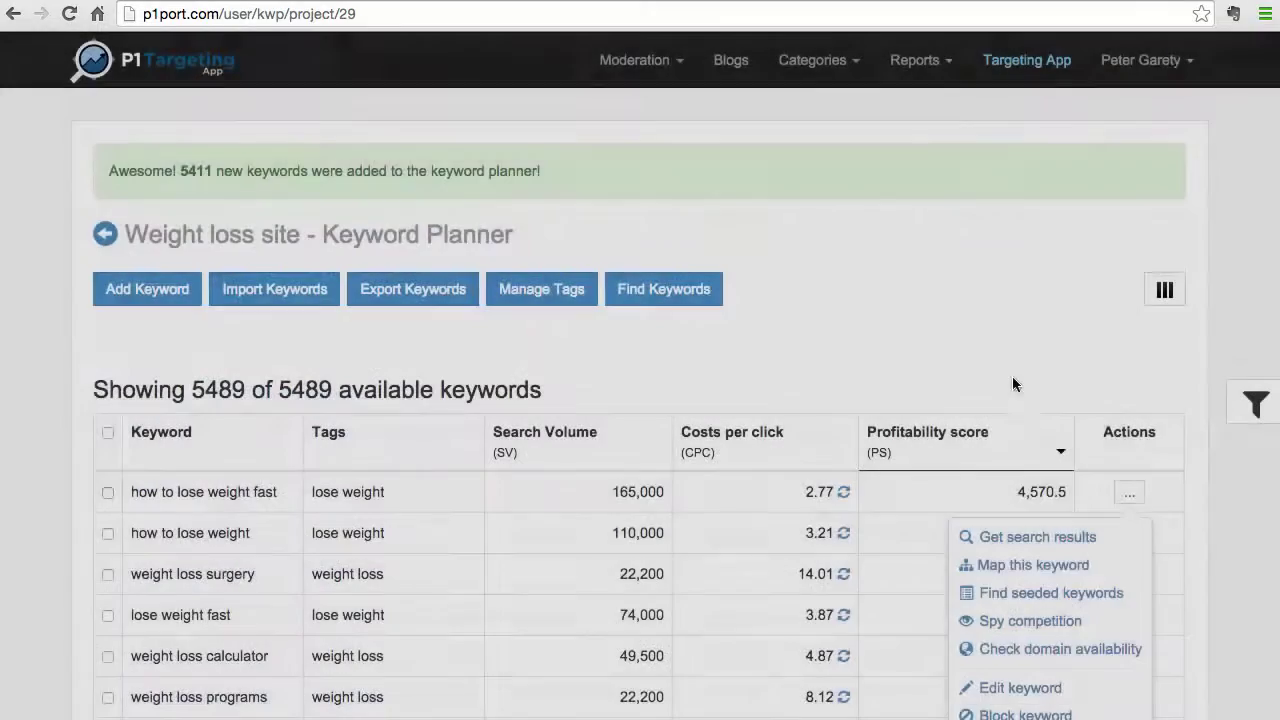
# View the domain availability check options for the keyword "how to lose weight fast" and leave without running the check.
pyautogui.scroll(-3, 1012, 384)
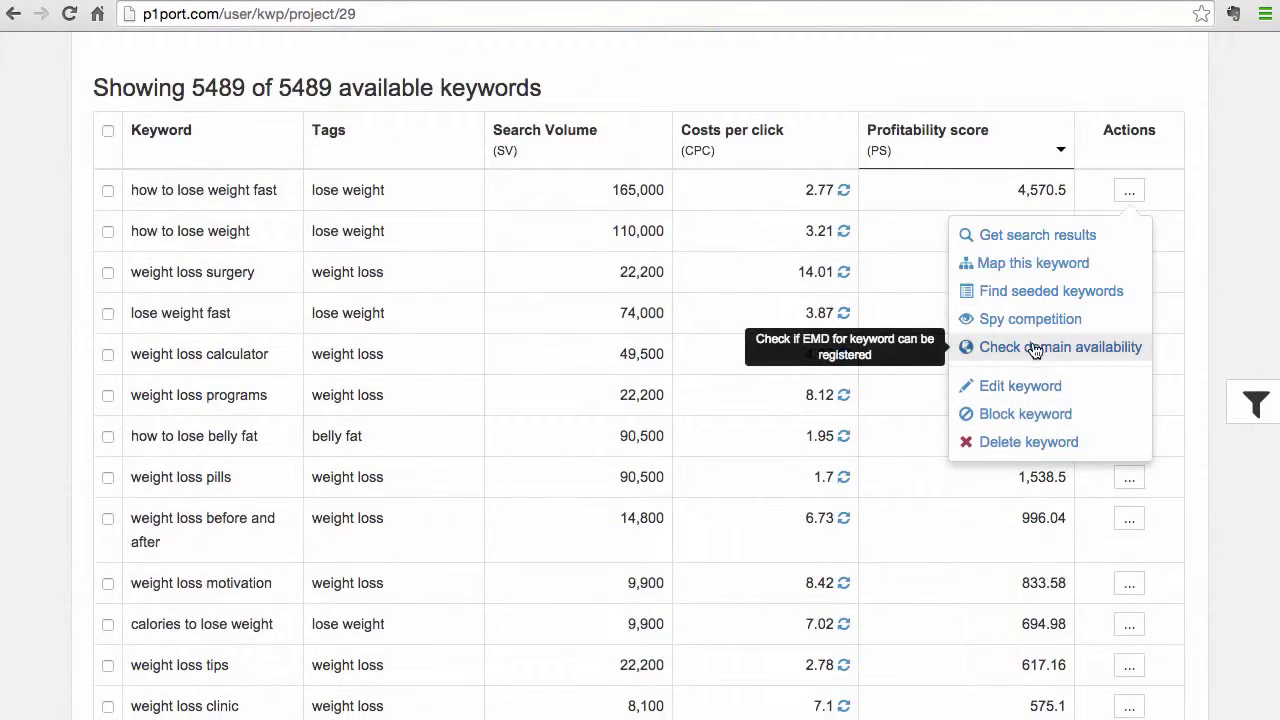
pyautogui.click(1035, 348)
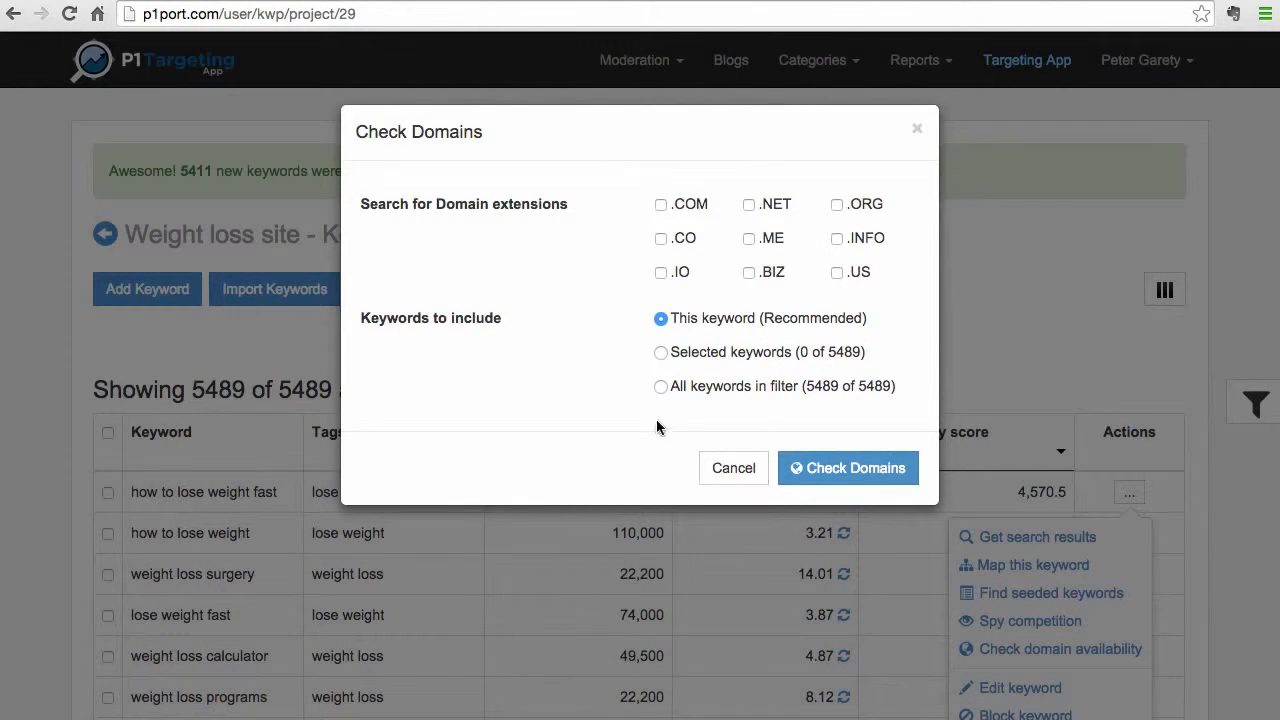
pyautogui.click(737, 468)
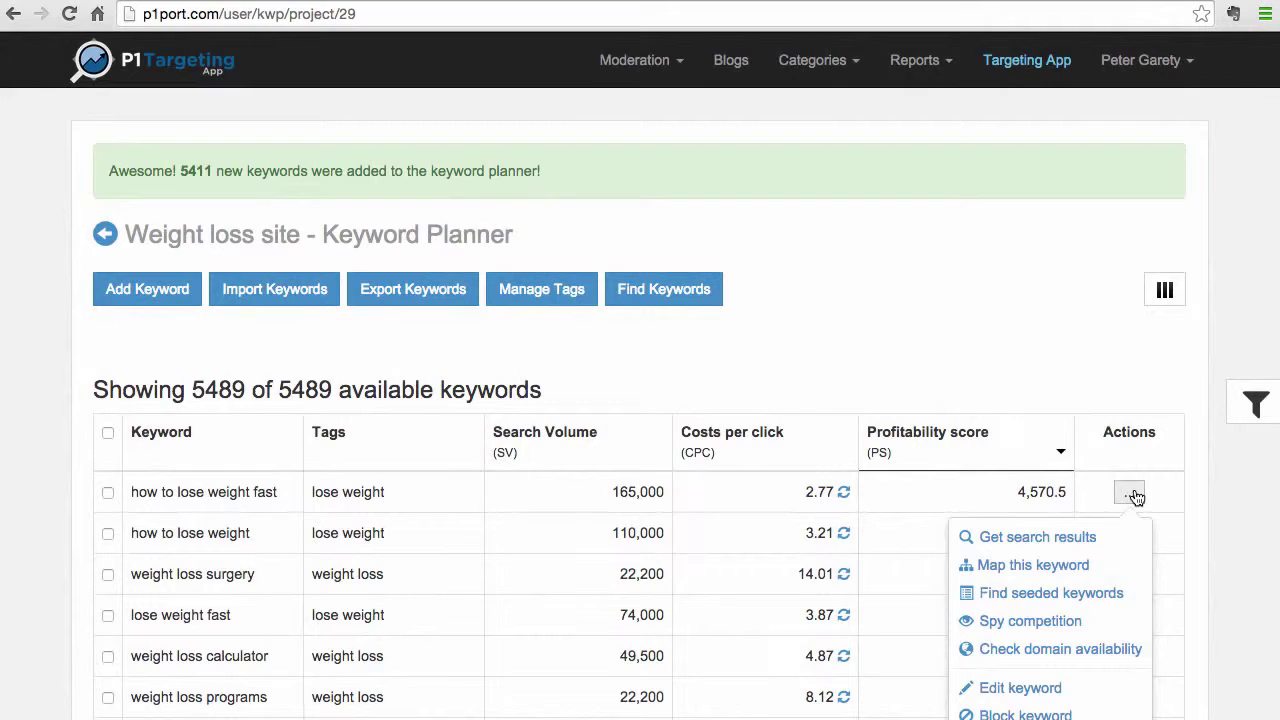
pyautogui.click(1133, 494)
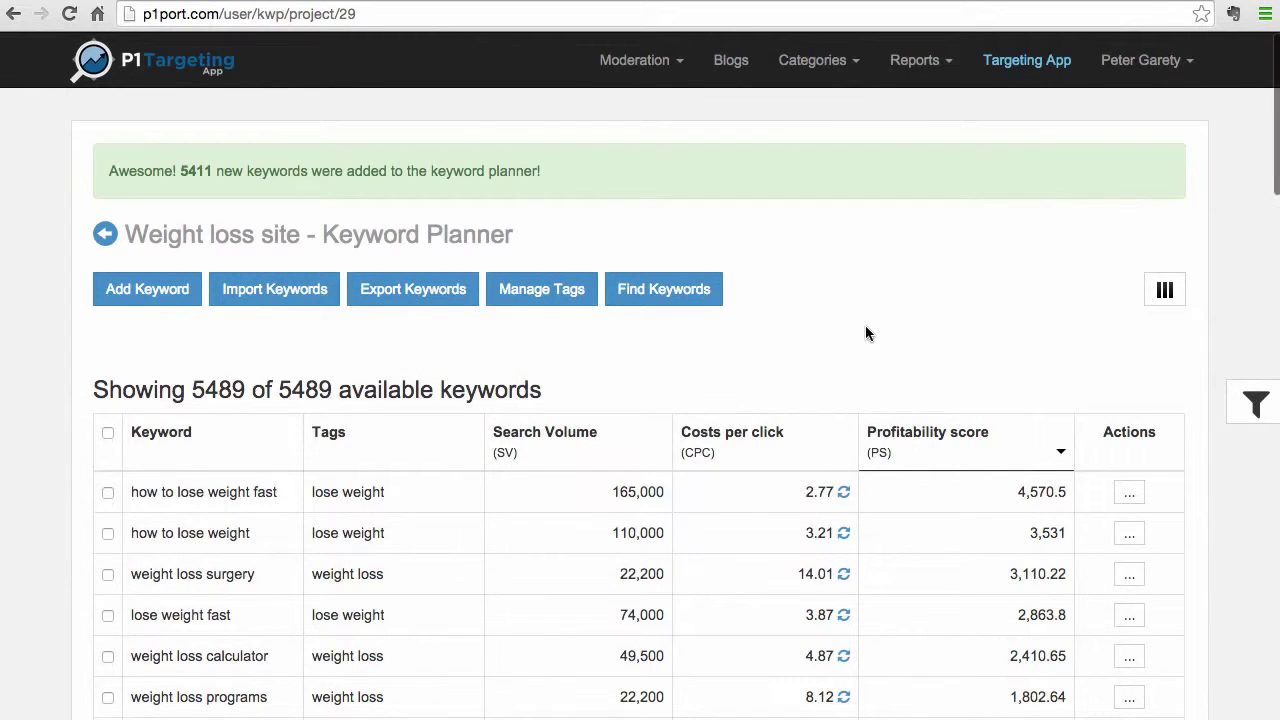